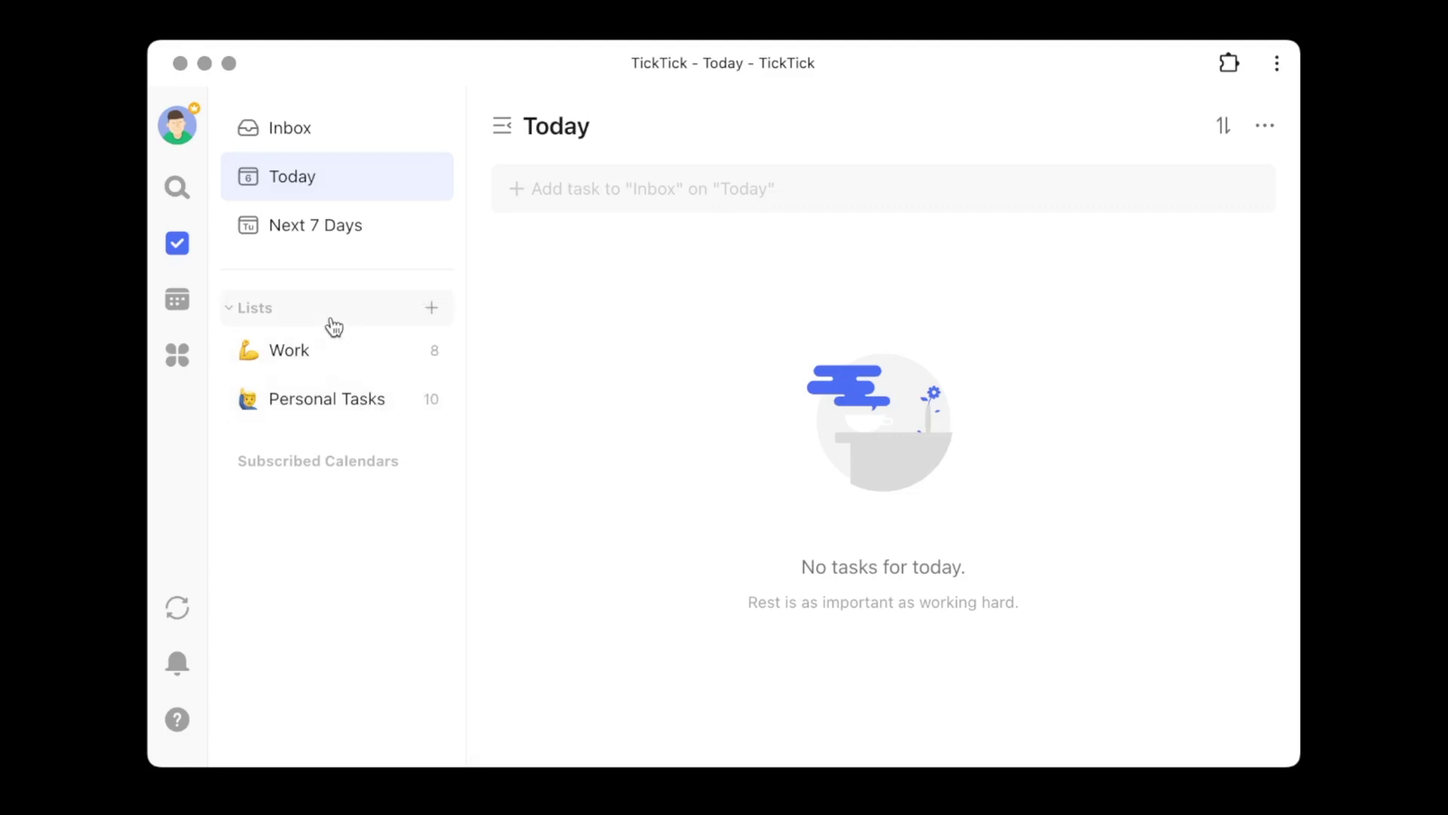
- Add a list called 'Shared List' with the hugging-people emoji from a 'people' search as its icon
left_click(432, 307)
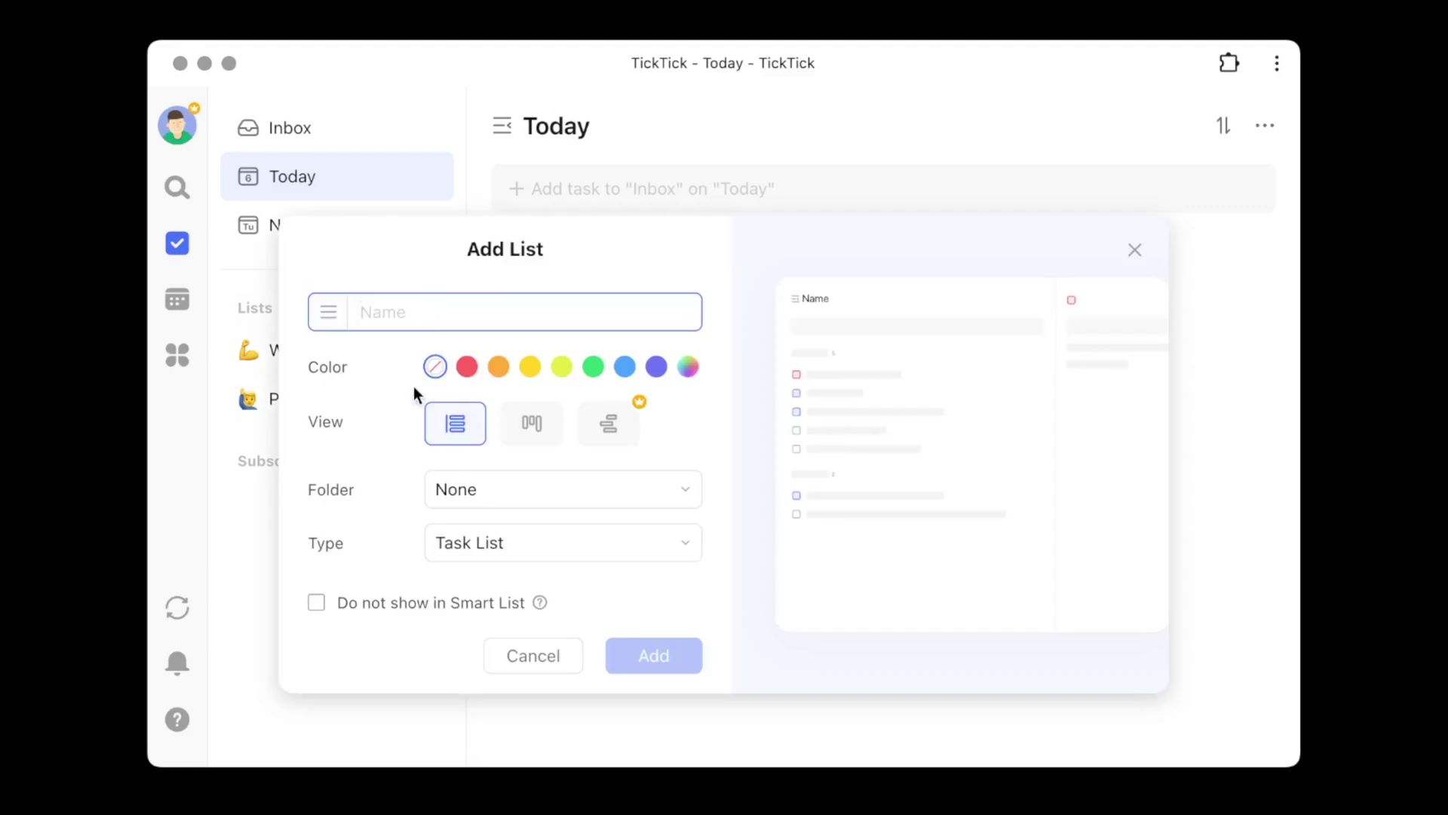
type("Shared List")
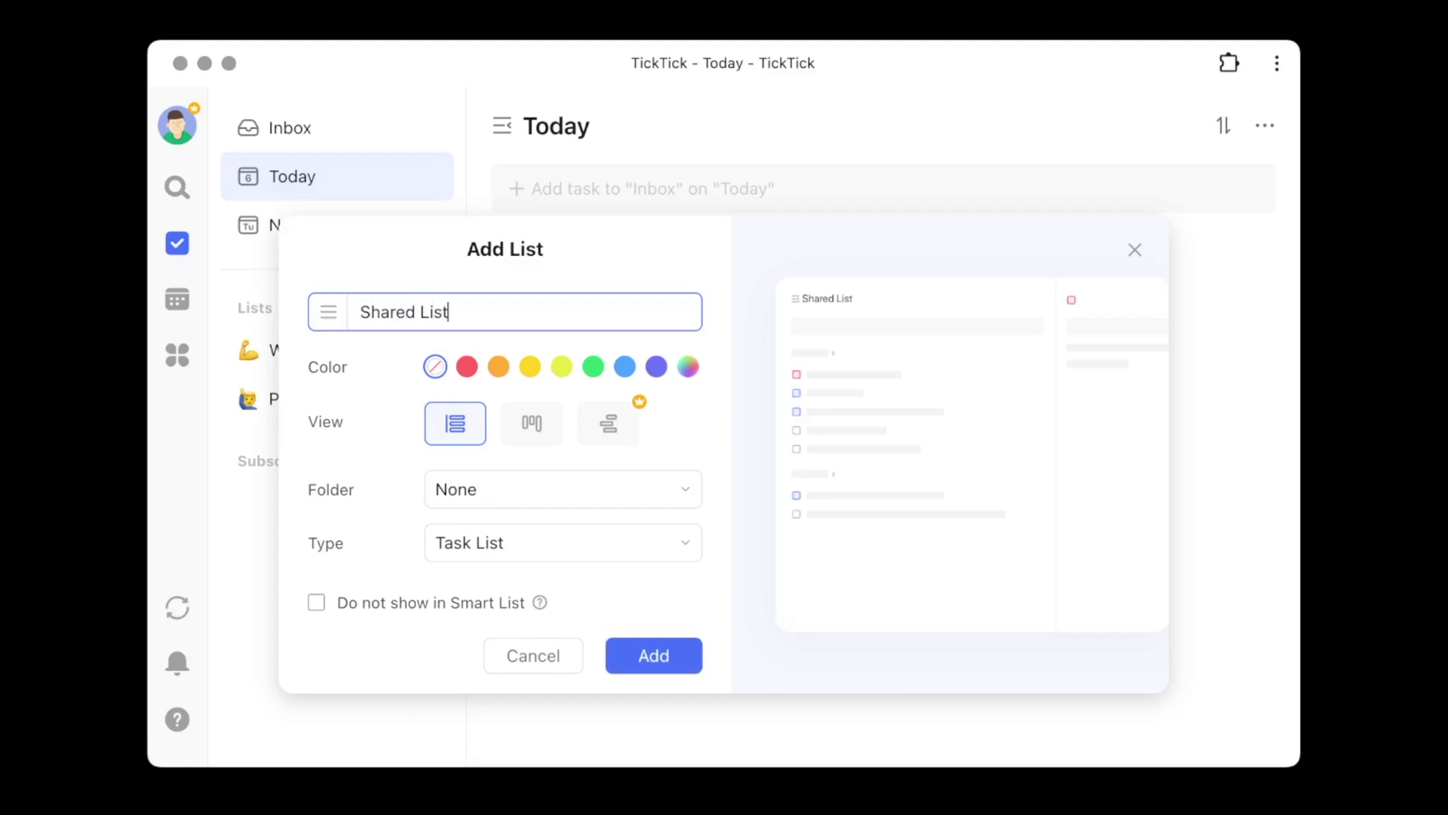
left_click(328, 312)
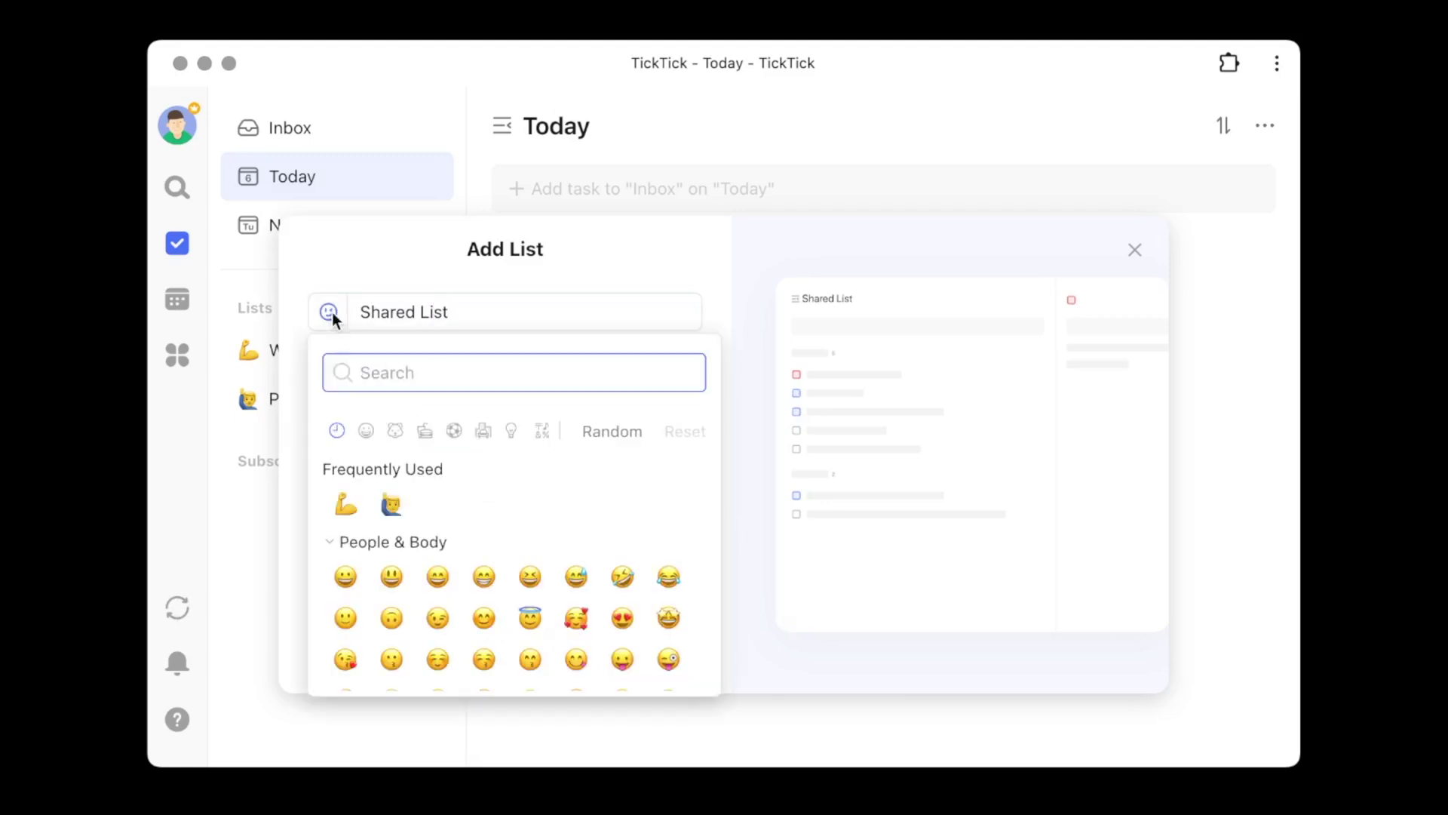
type("people")
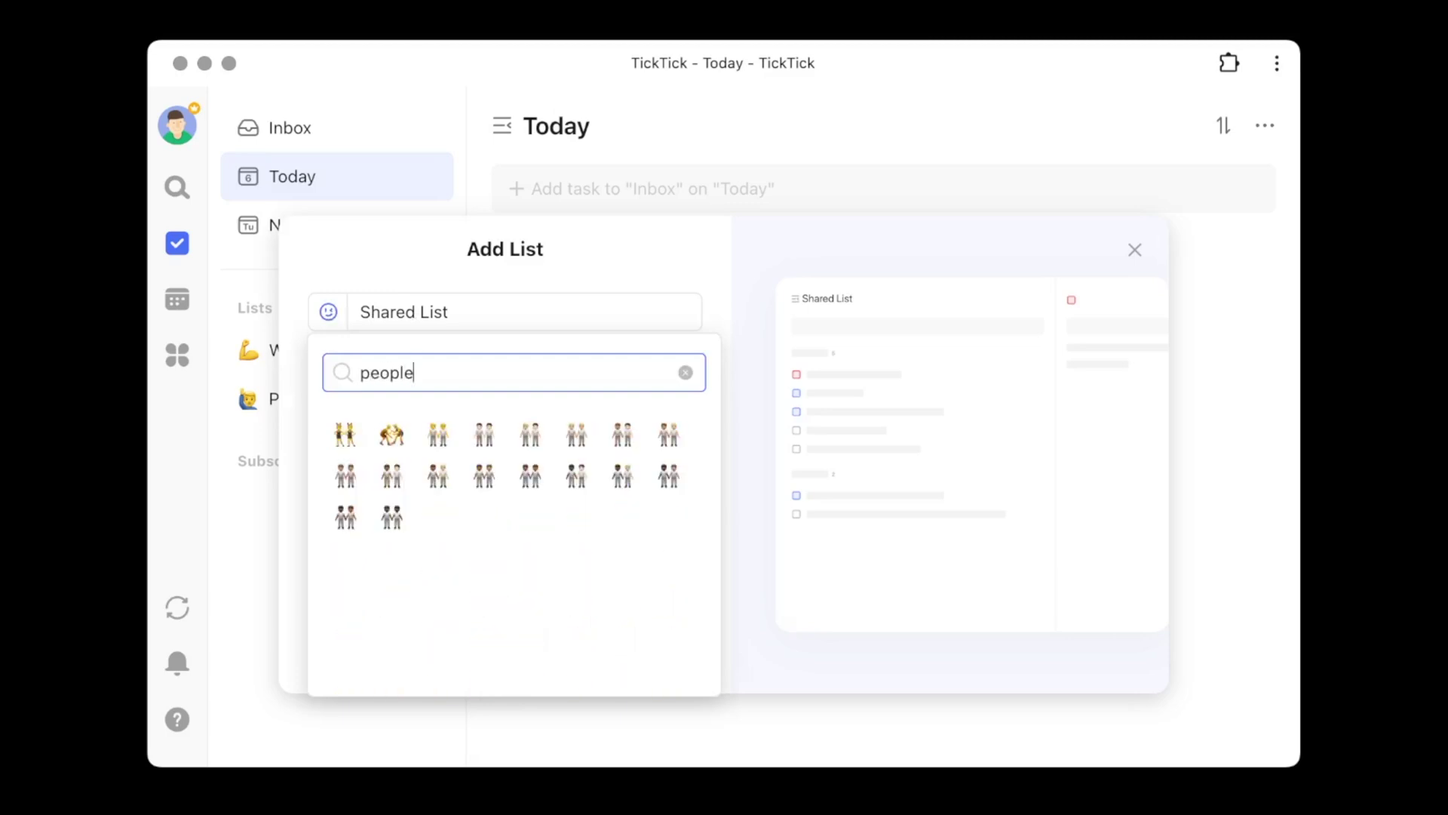
left_click(388, 438)
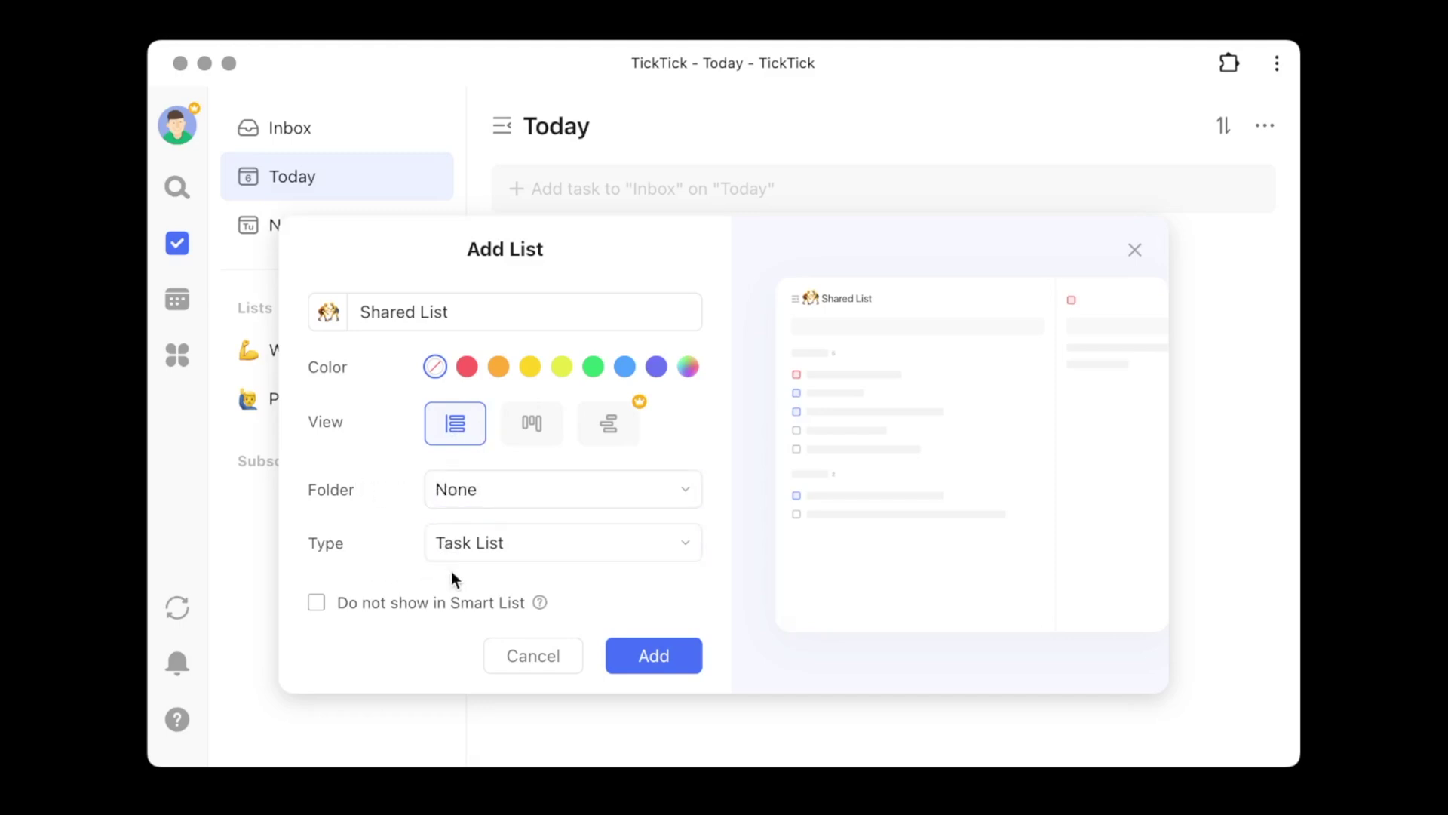
left_click(624, 656)
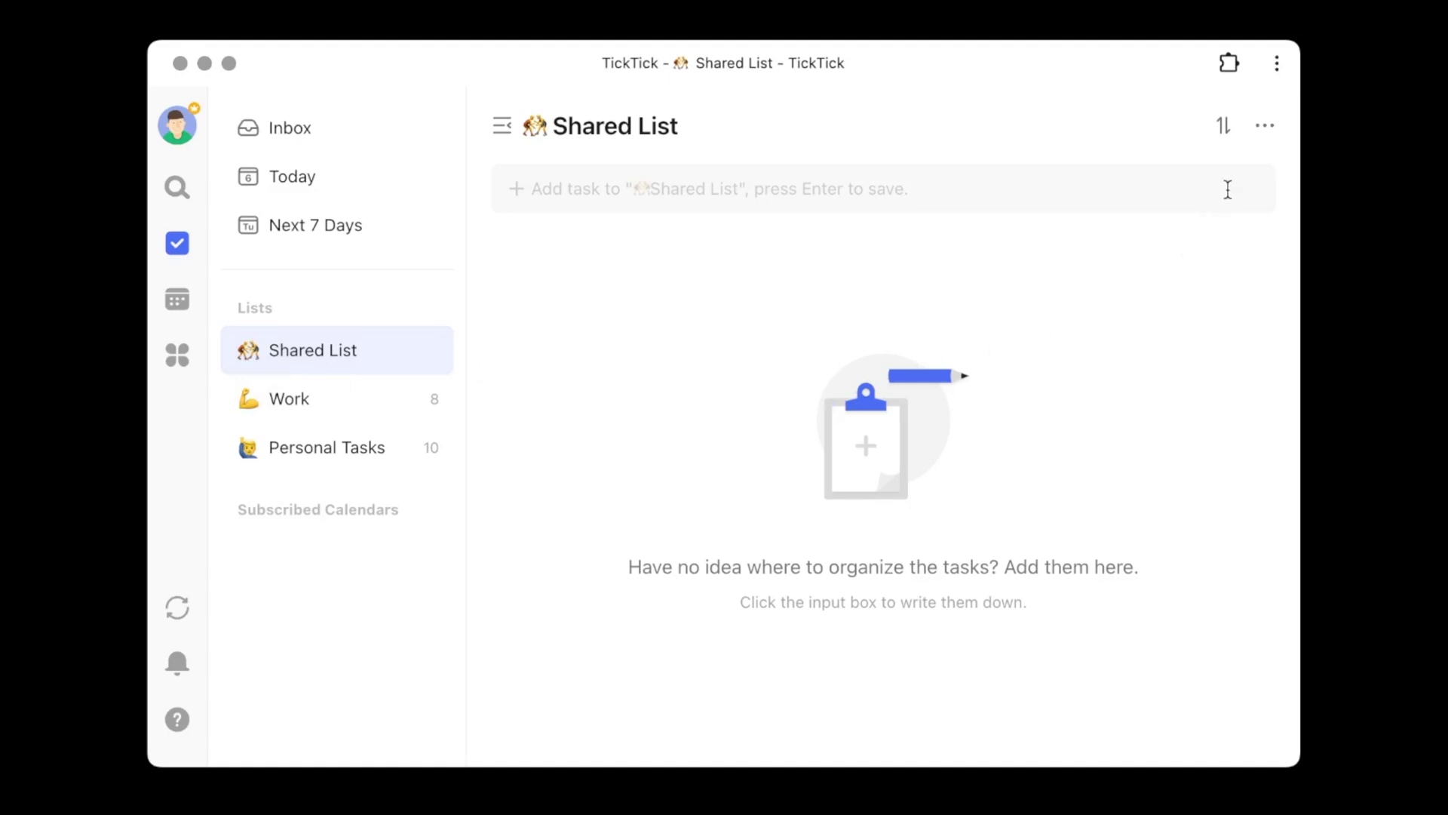
- Bring up the more-options menu for Shared List
left_click(1265, 130)
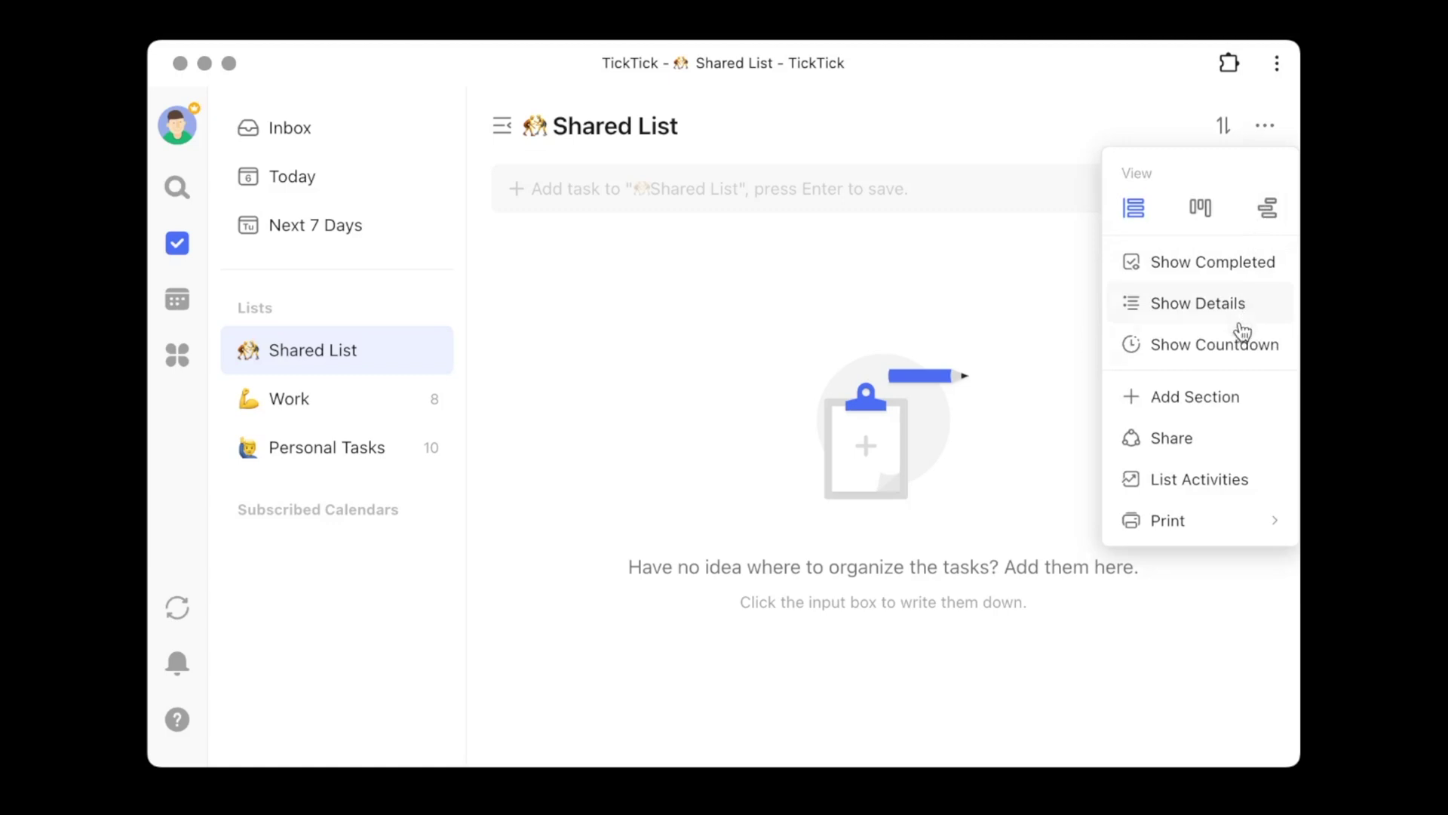
- In Share settings, enter the collaborator's e-mail address and add them as an invitee
left_click(1191, 447)
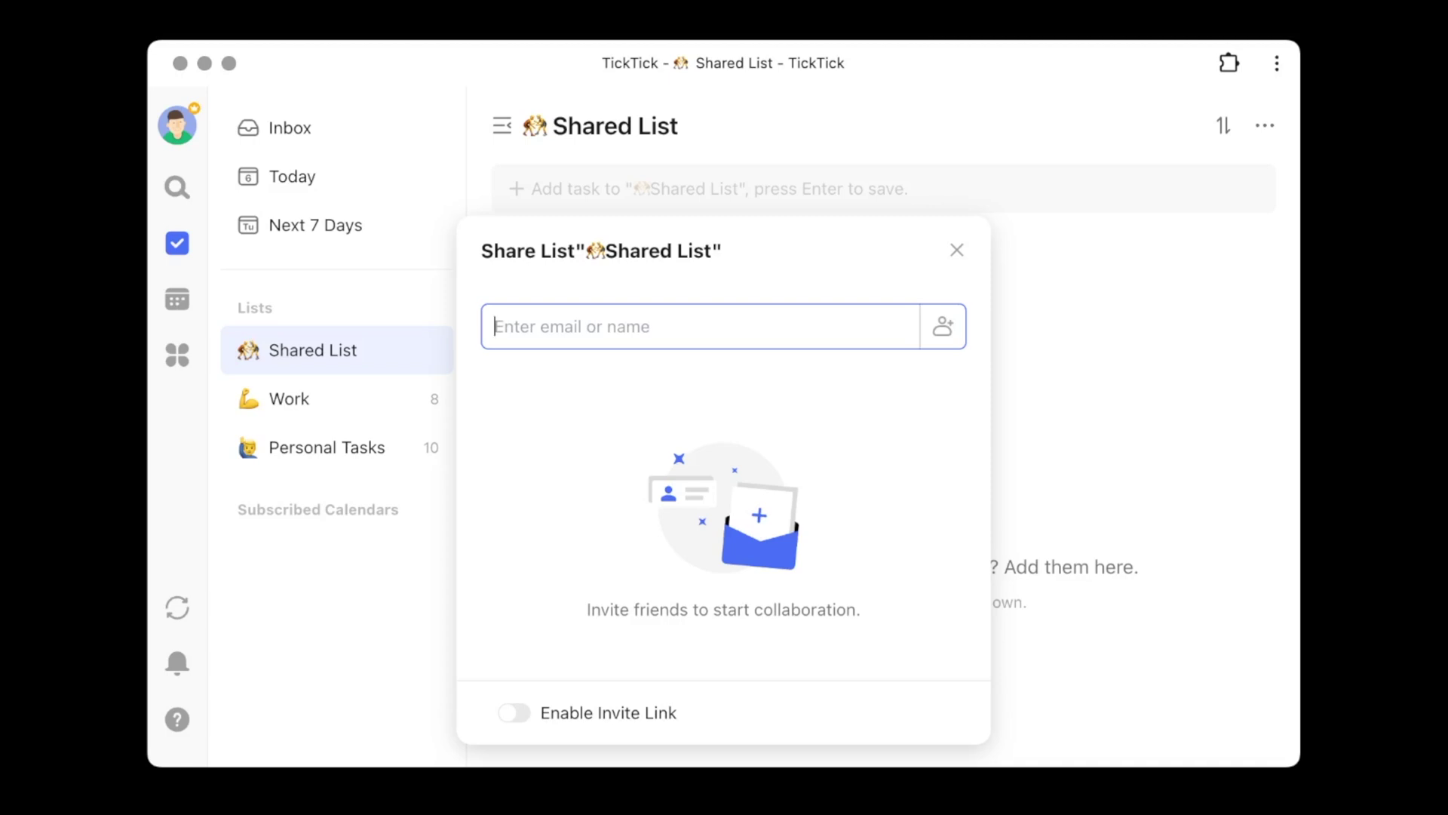
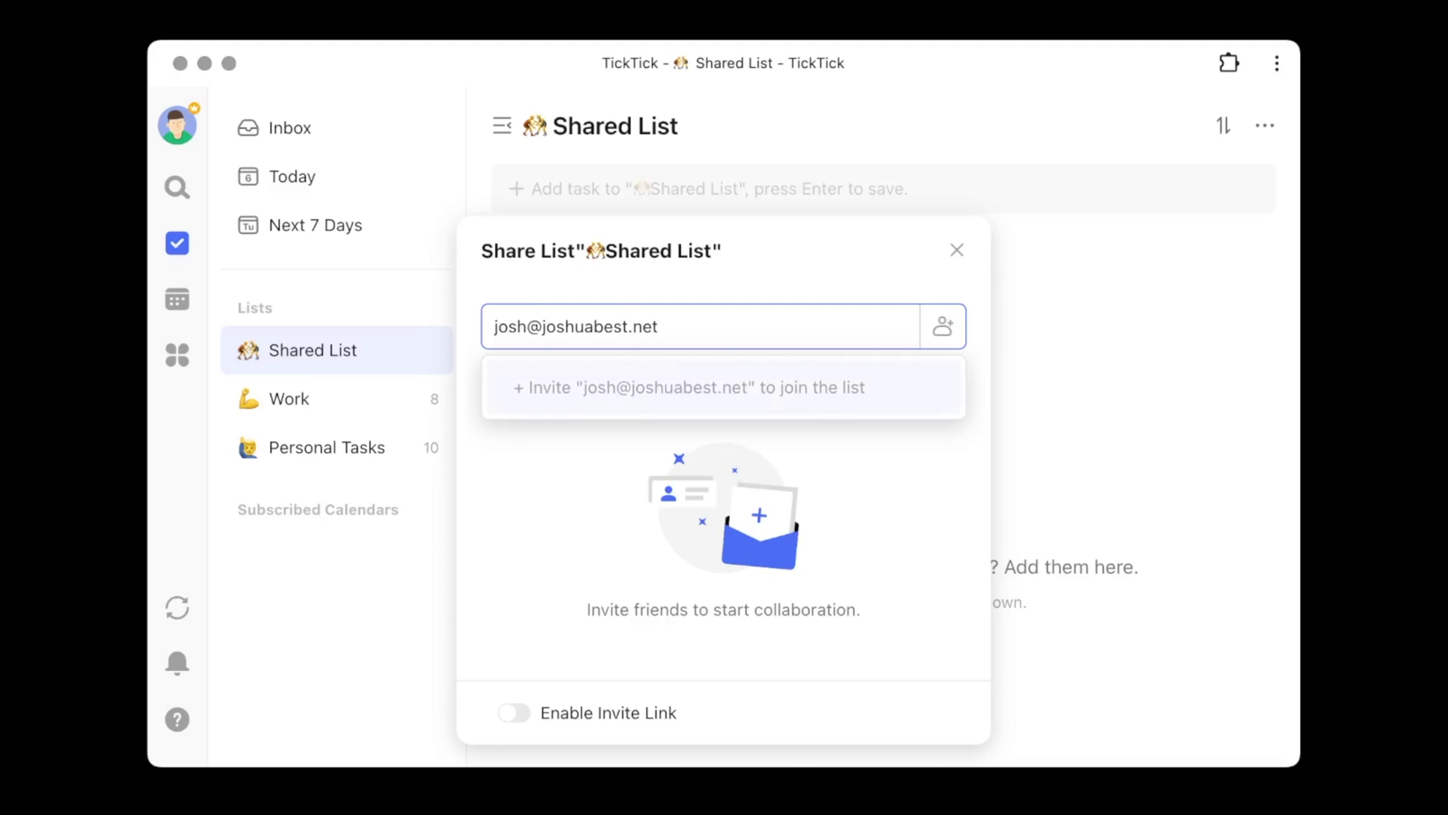
left_click(748, 396)
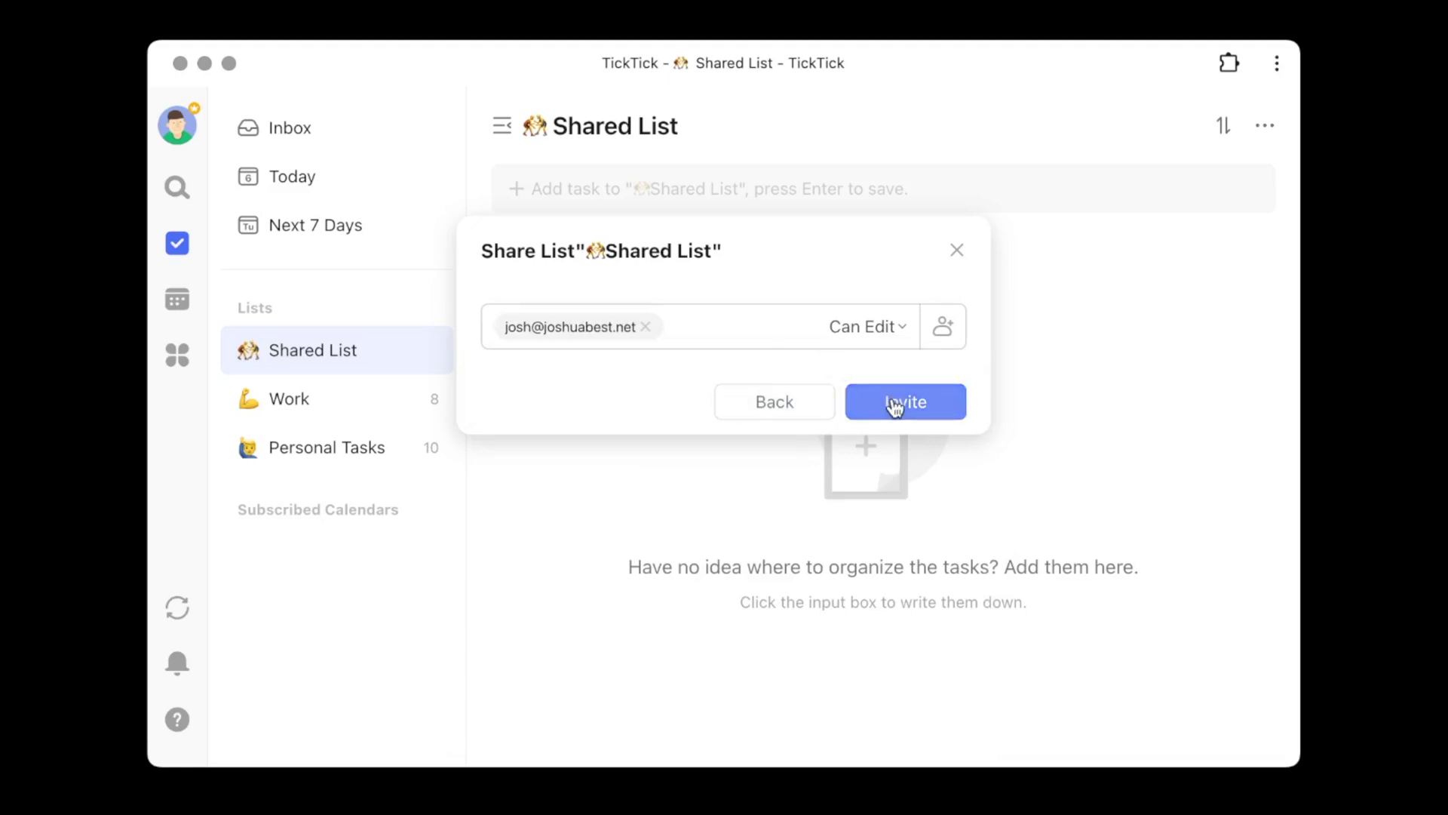
- Keep the invitee's permission at Can Edit and send the invitation
left_click(900, 330)
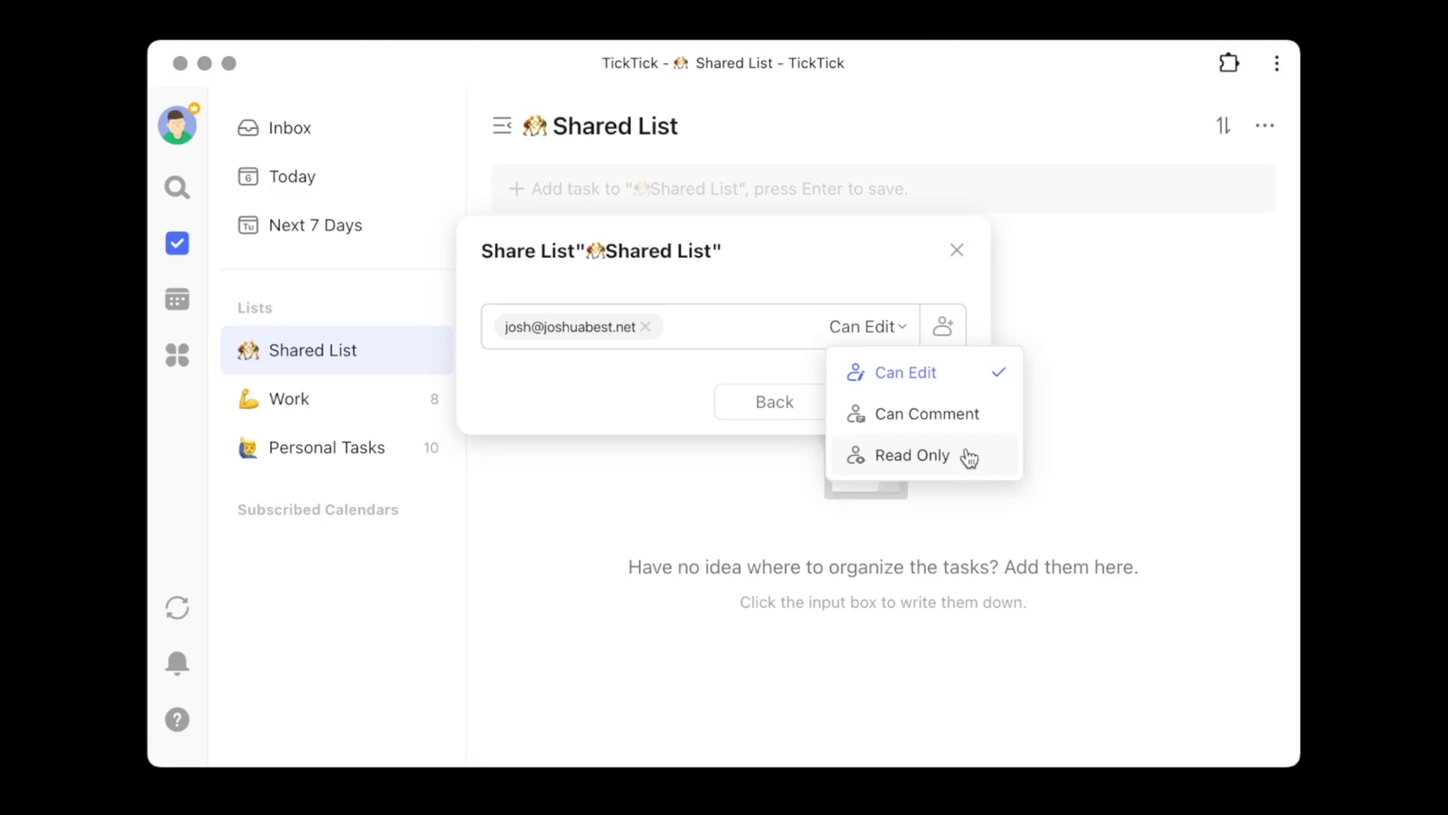
left_click(938, 388)
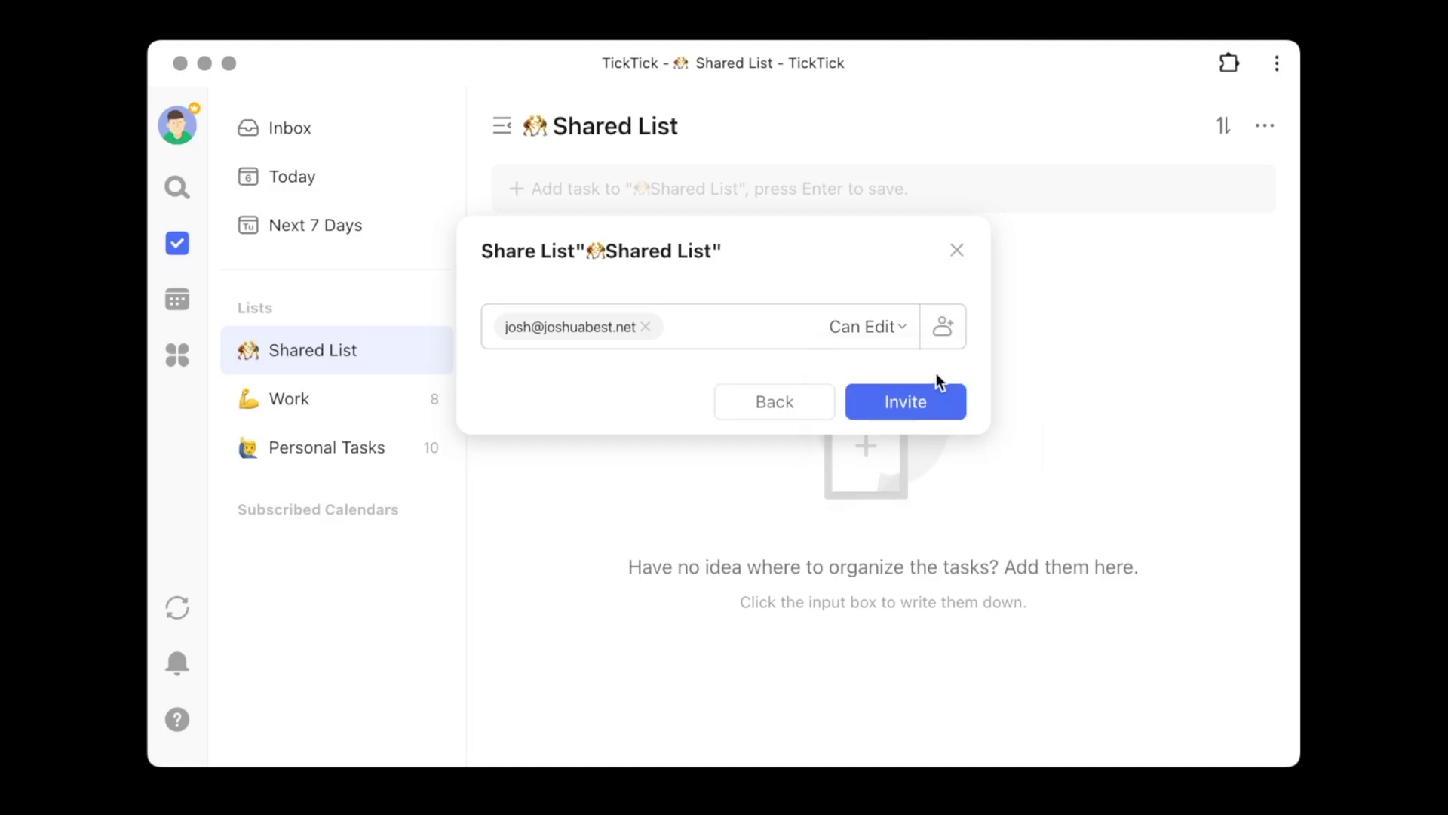
left_click(940, 415)
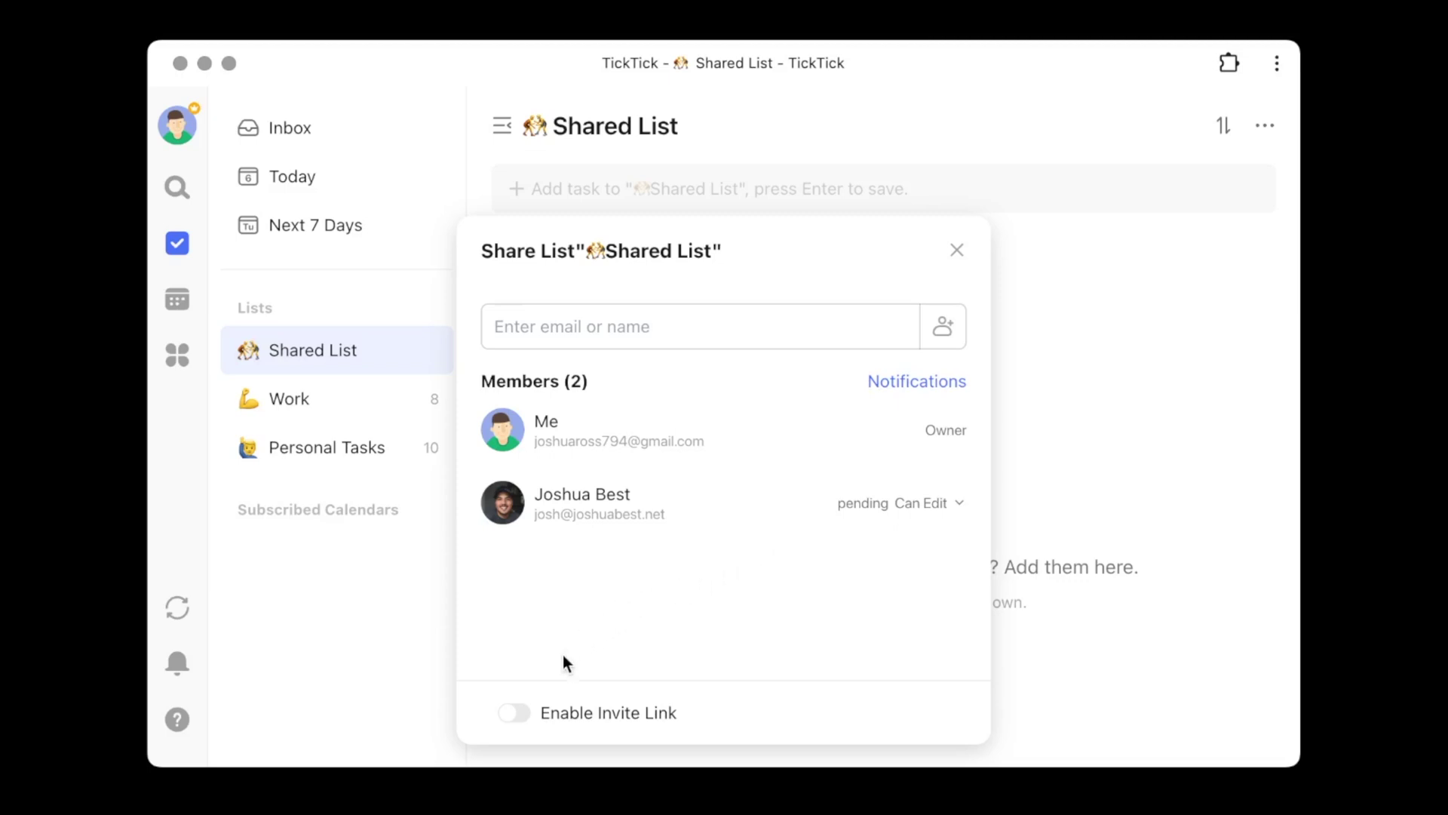
- Enable the Shared List invite link, copy it, and check its Can Edit permission
left_click(511, 719)
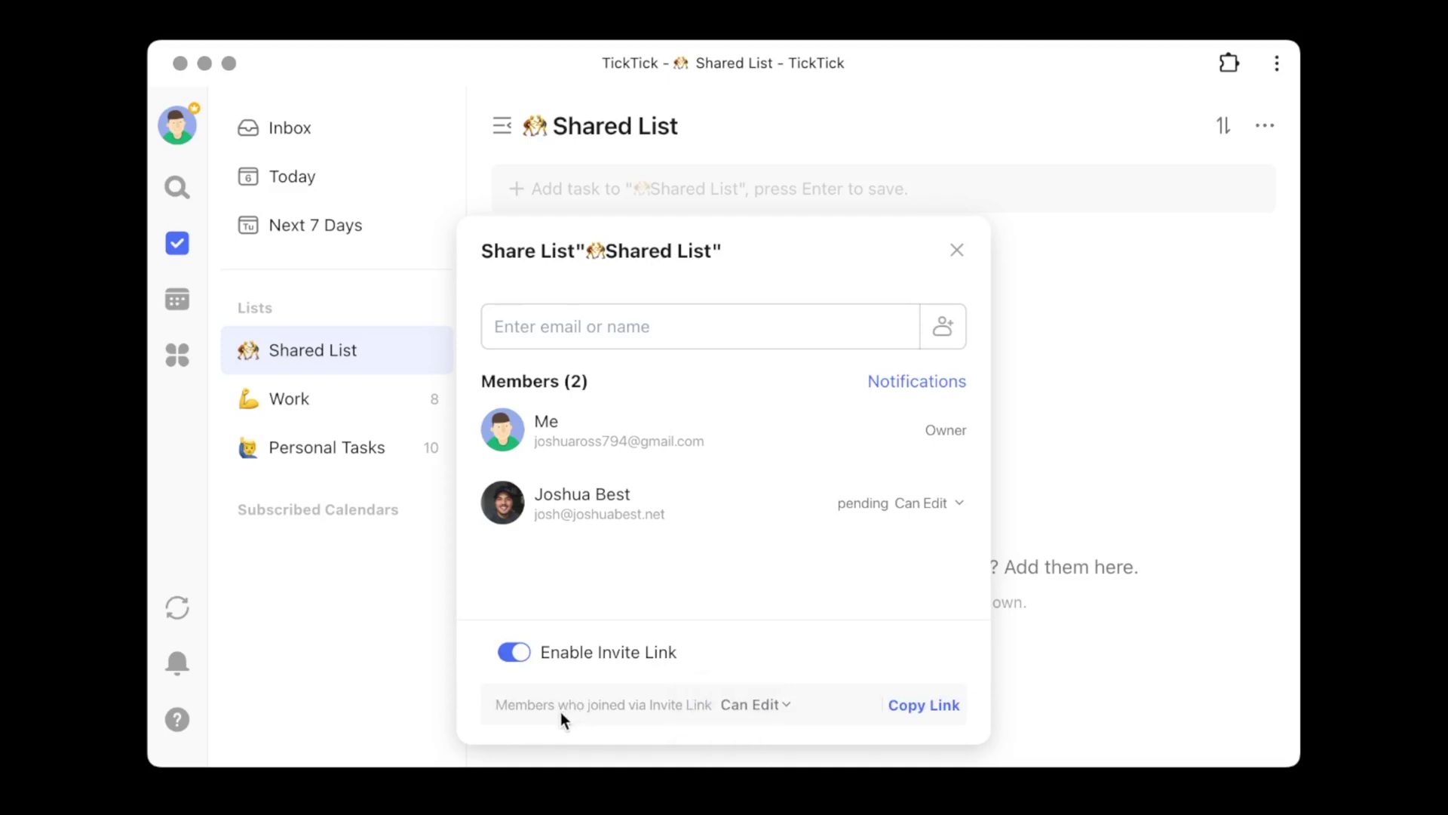
left_click(901, 709)
left_click(792, 709)
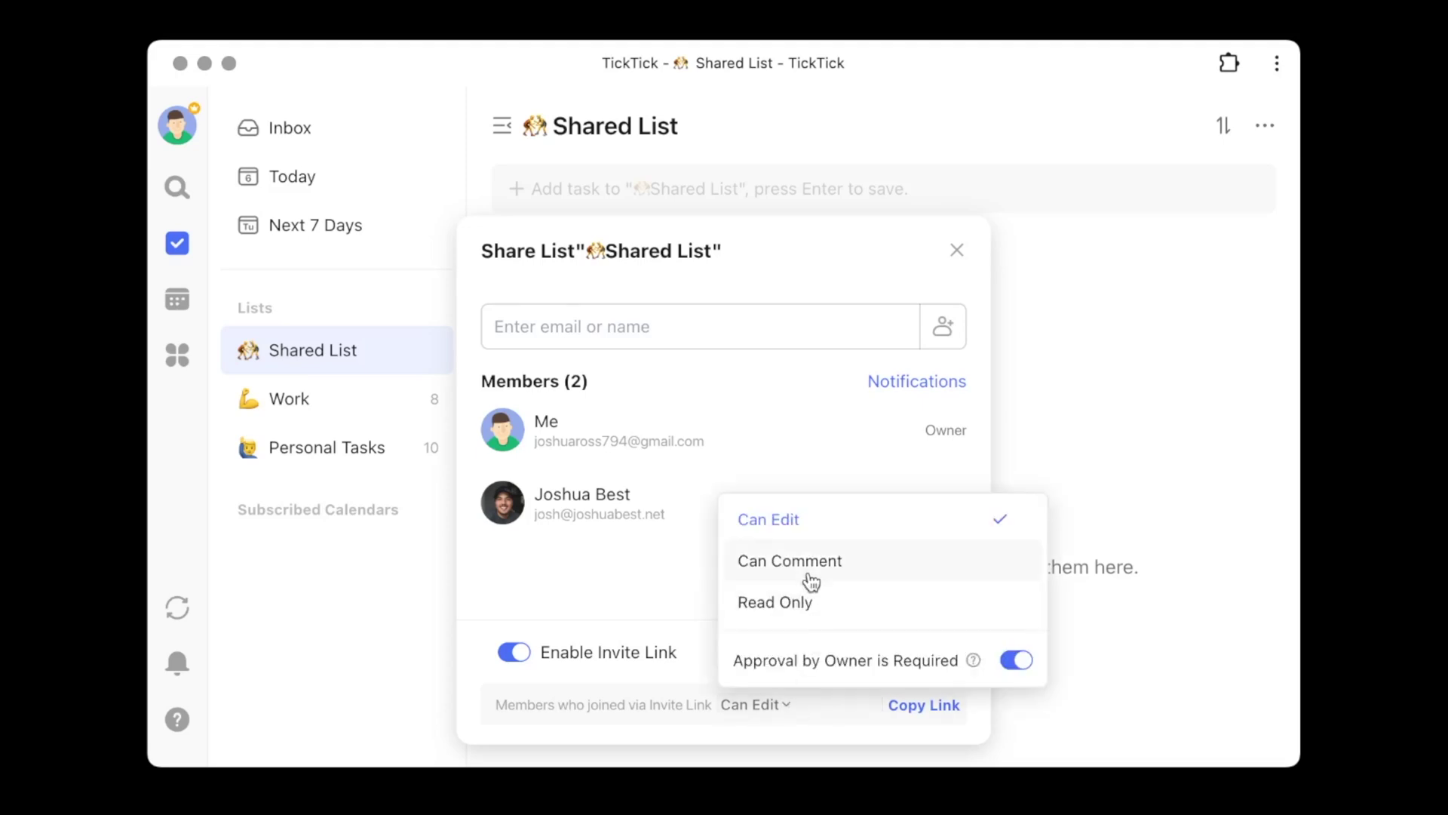
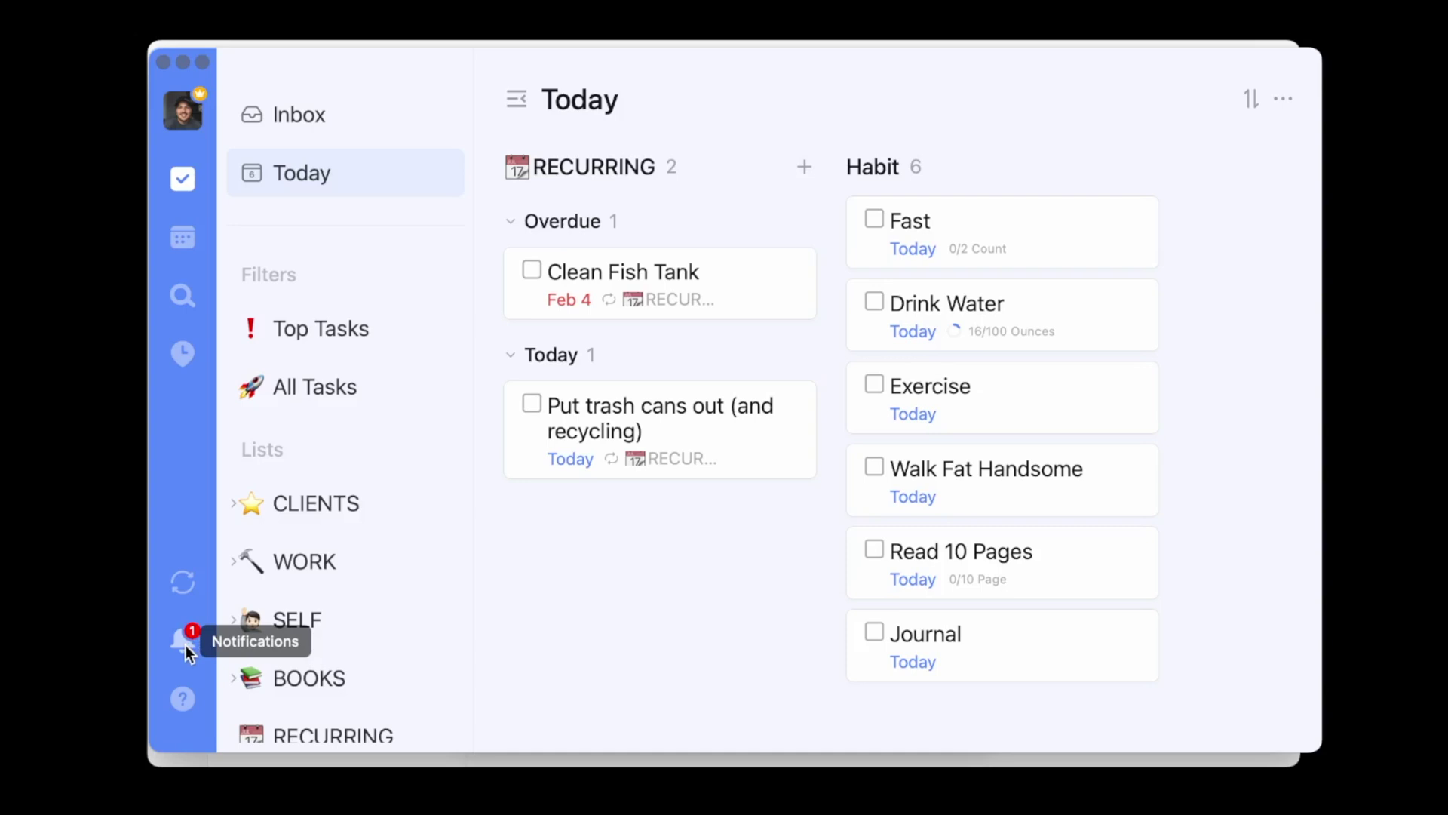
- Accept the pending share invitation from the notifications
left_click(184, 643)
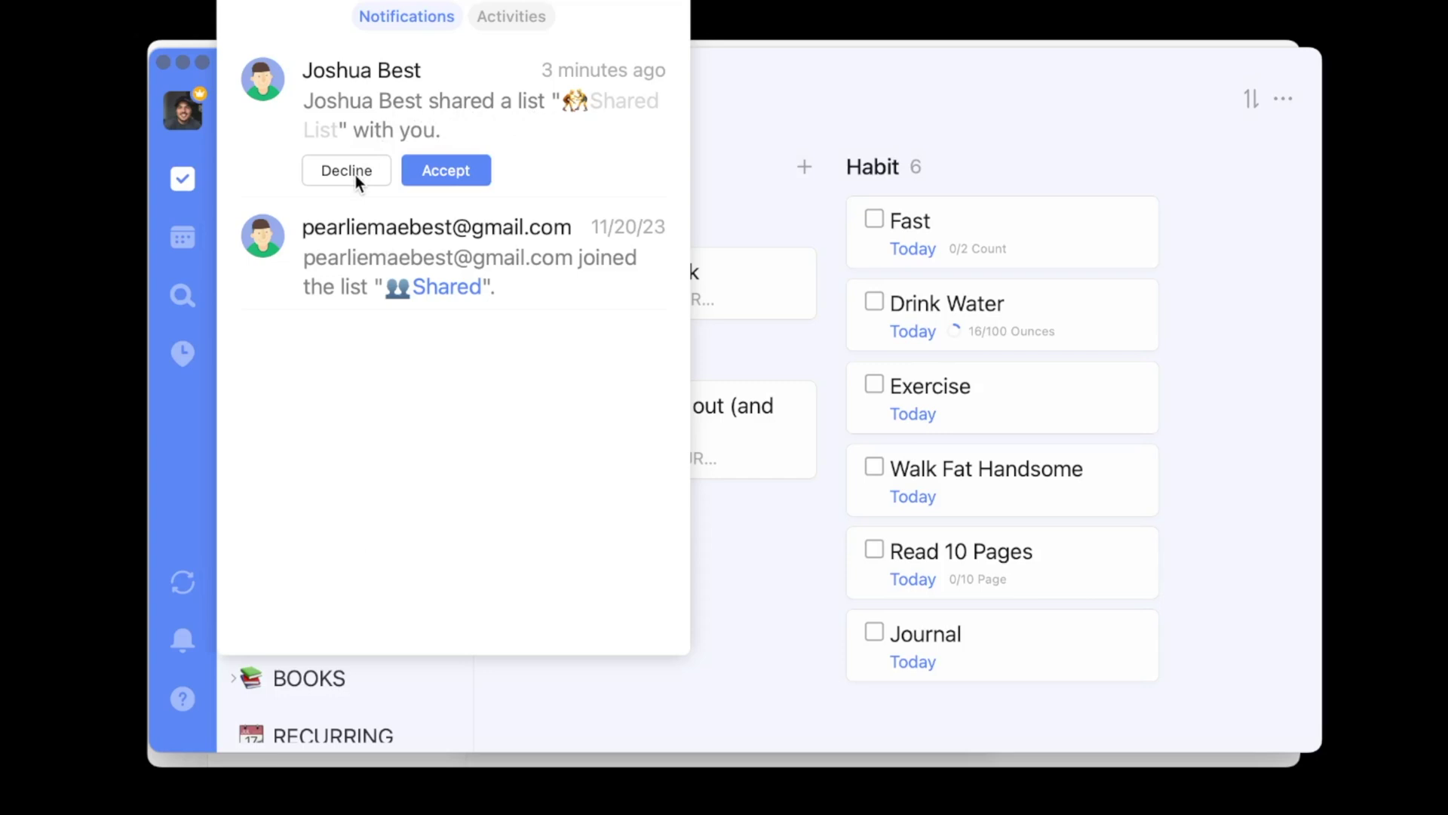
left_click(431, 169)
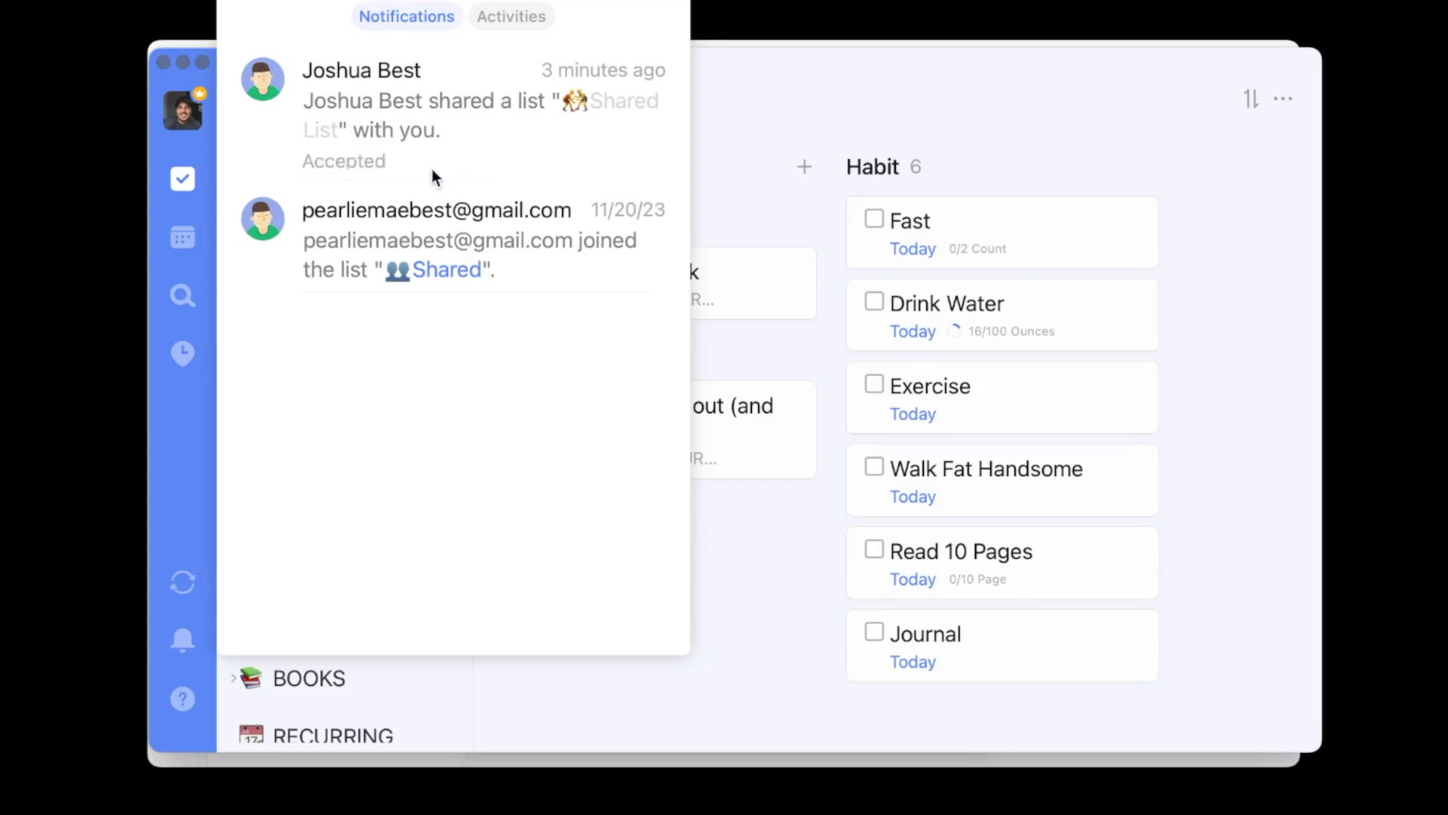
left_click(188, 512)
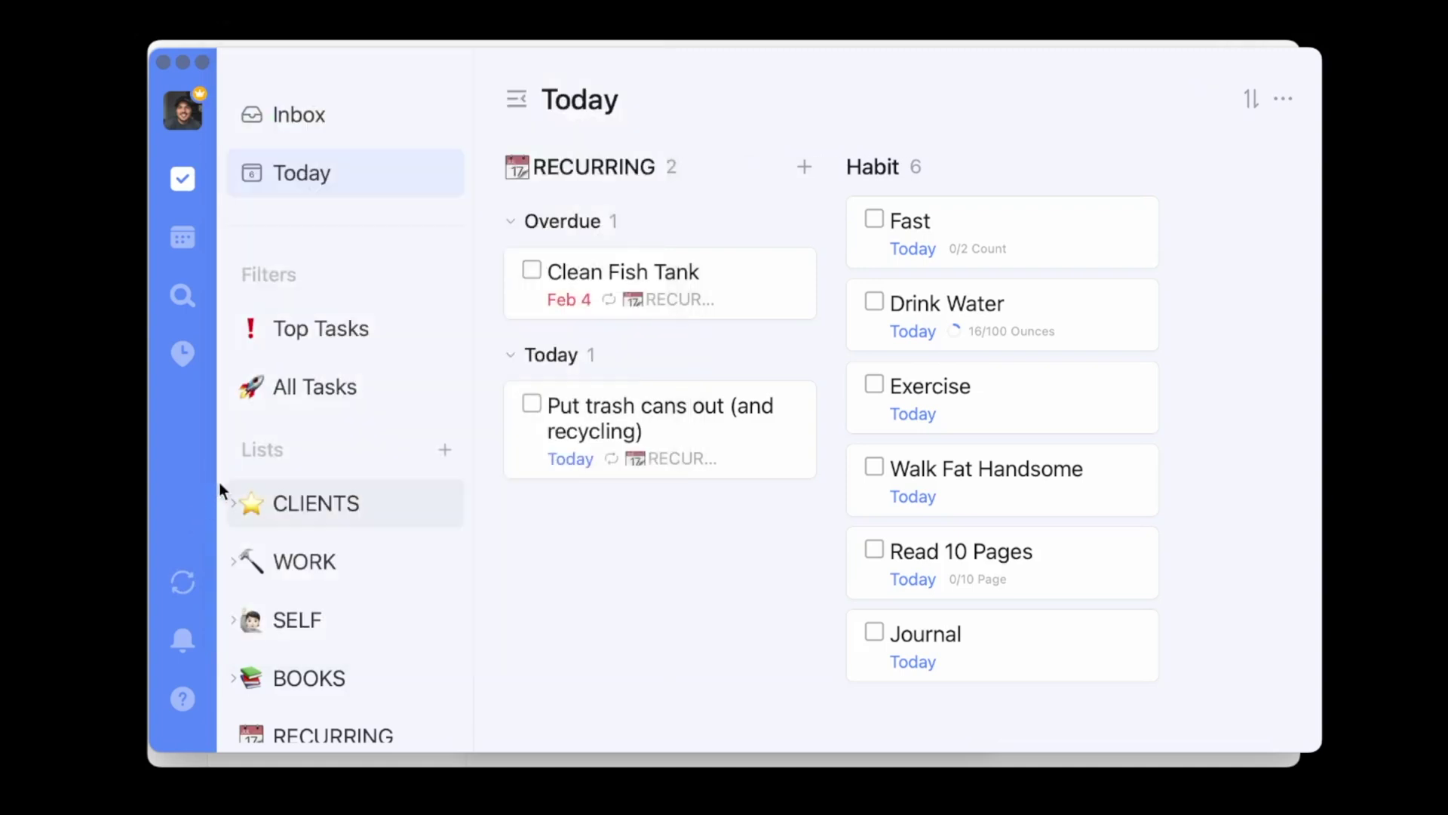
- Open Shared List from the sidebar
scroll(329, 411, "down", 1)
scroll(329, 410, "down", 8)
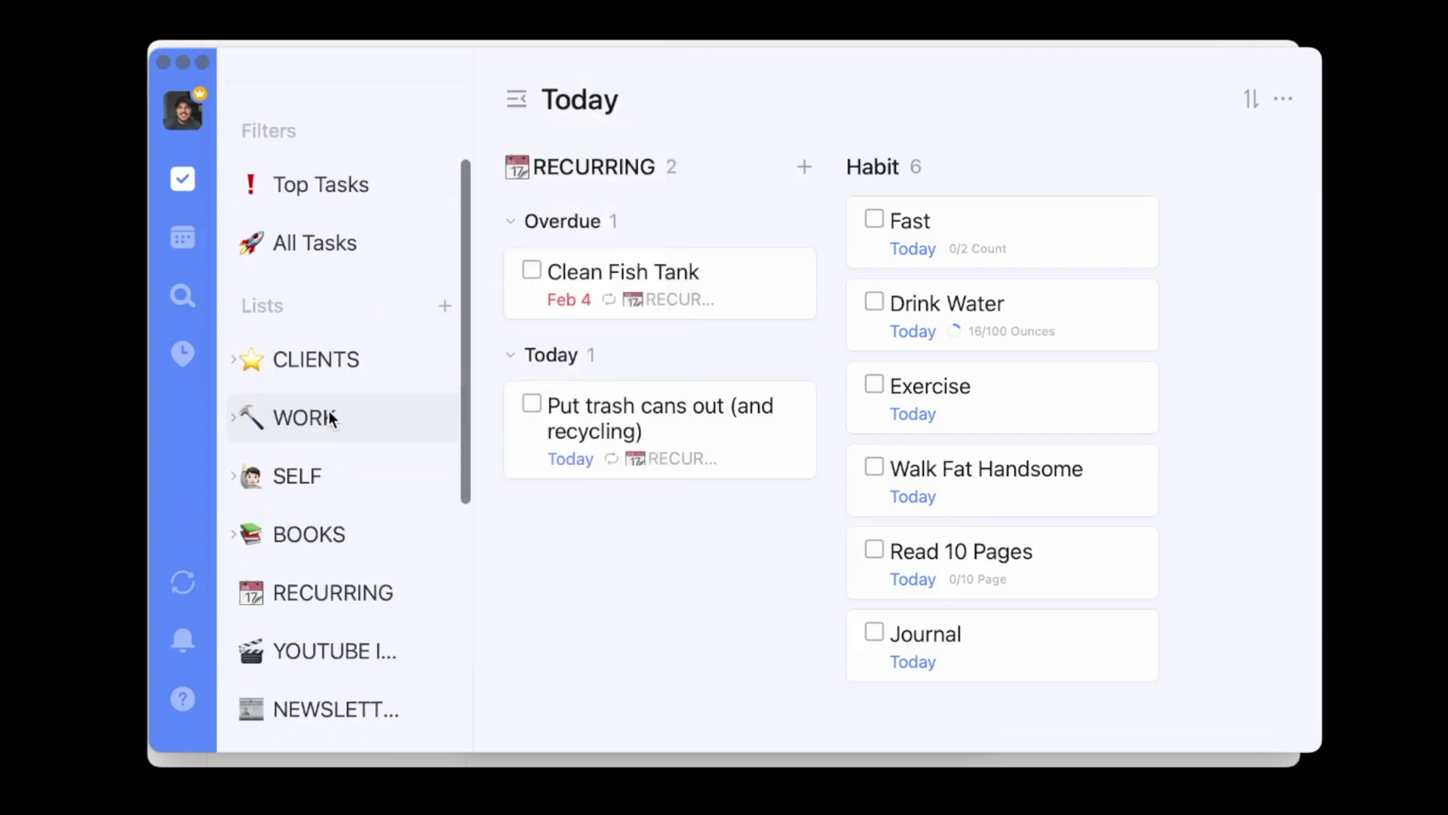
scroll(329, 410, "down", 8)
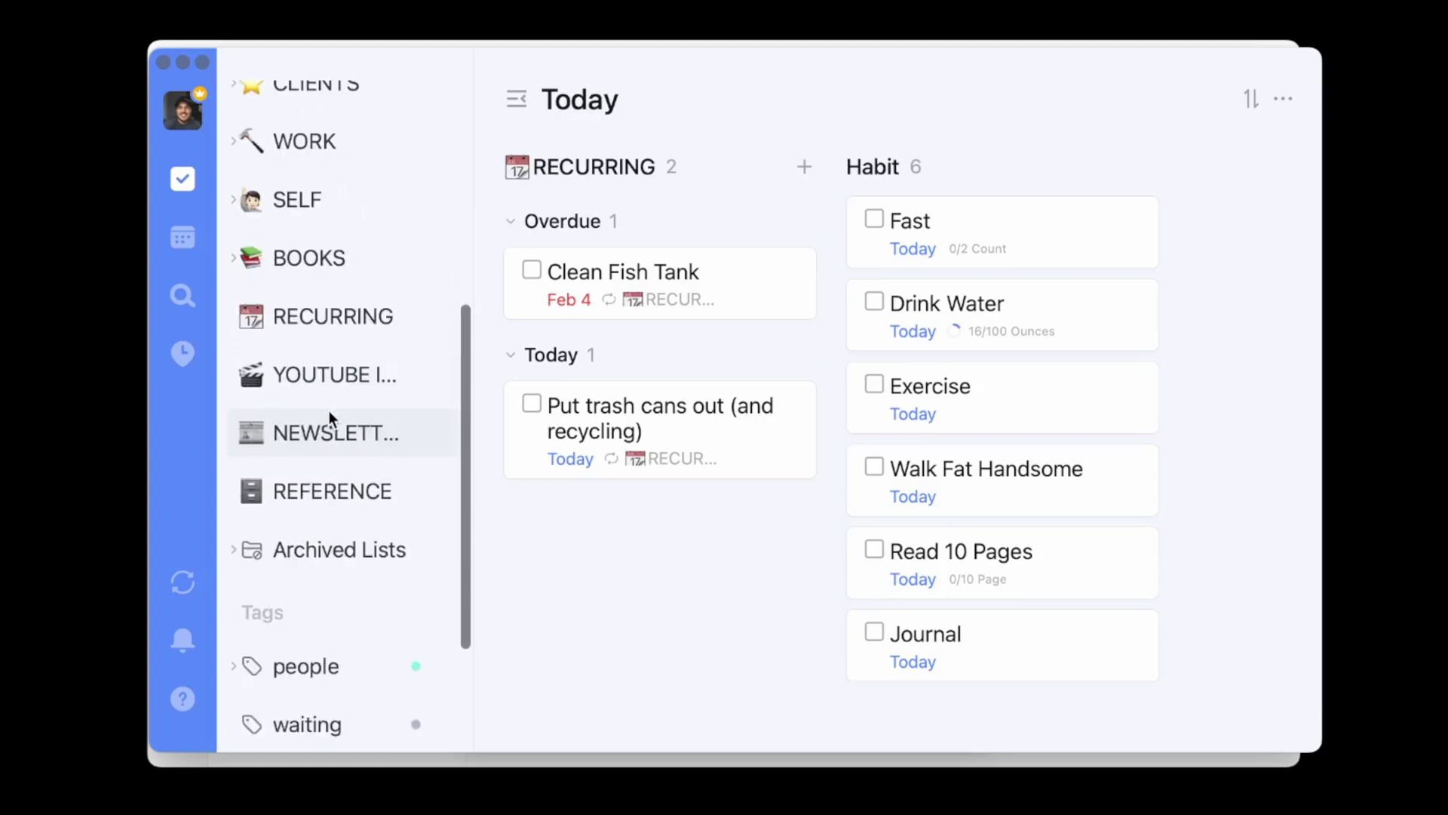
scroll(329, 410, "up", 14)
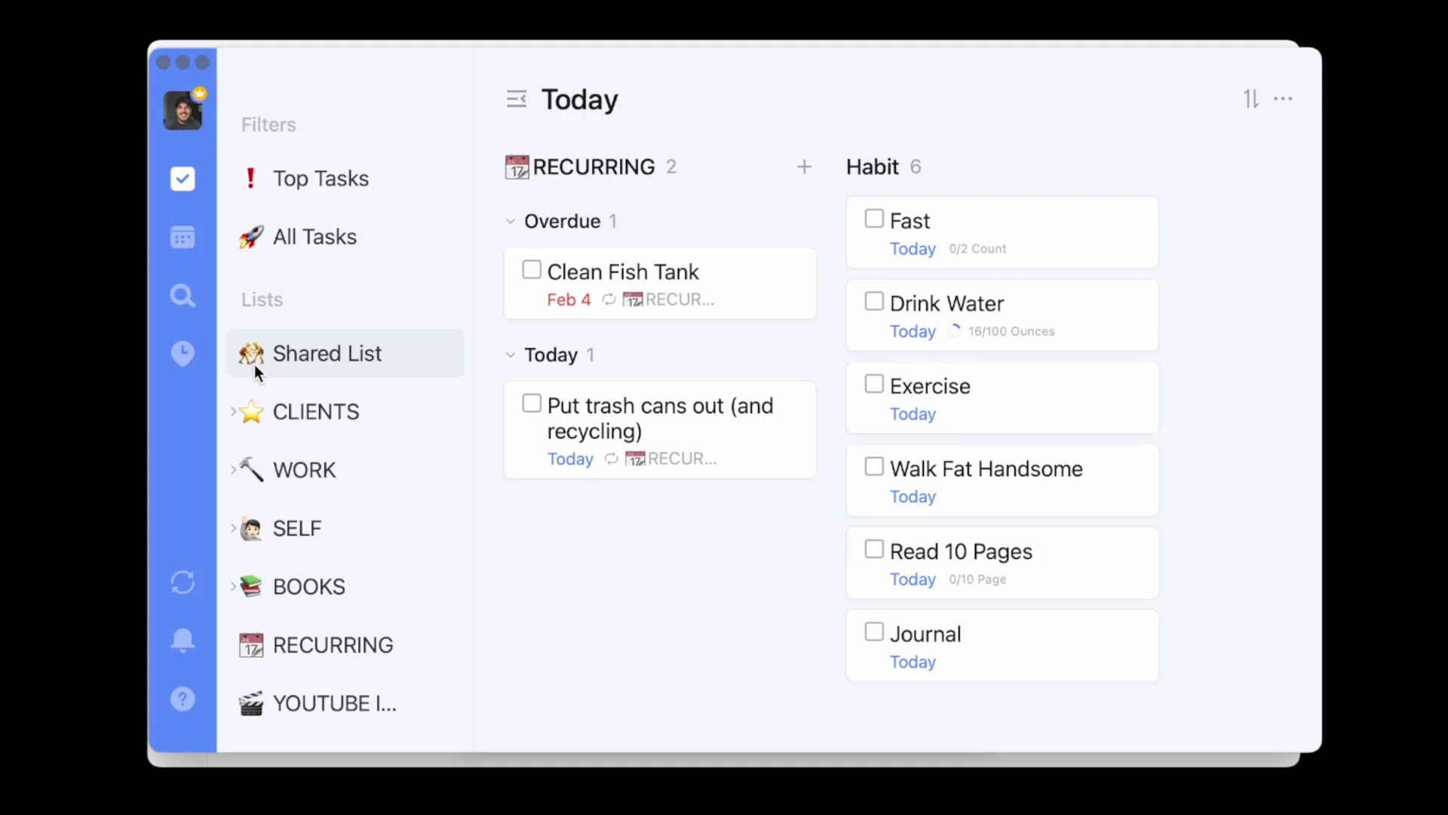
left_click(336, 360)
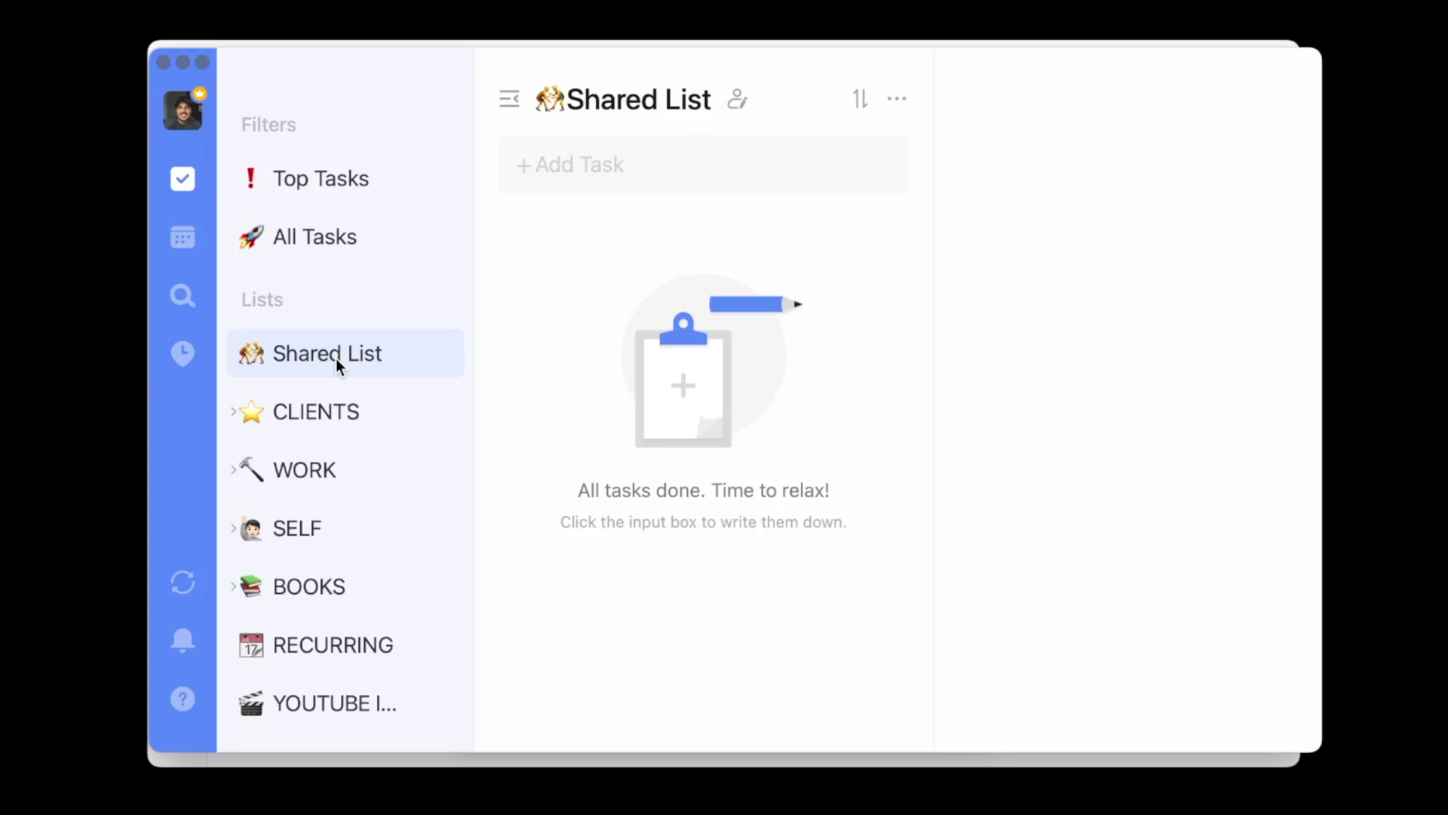
- Add the task 'New task from my personal account' to Shared List
left_click(659, 166)
type("New task from my")
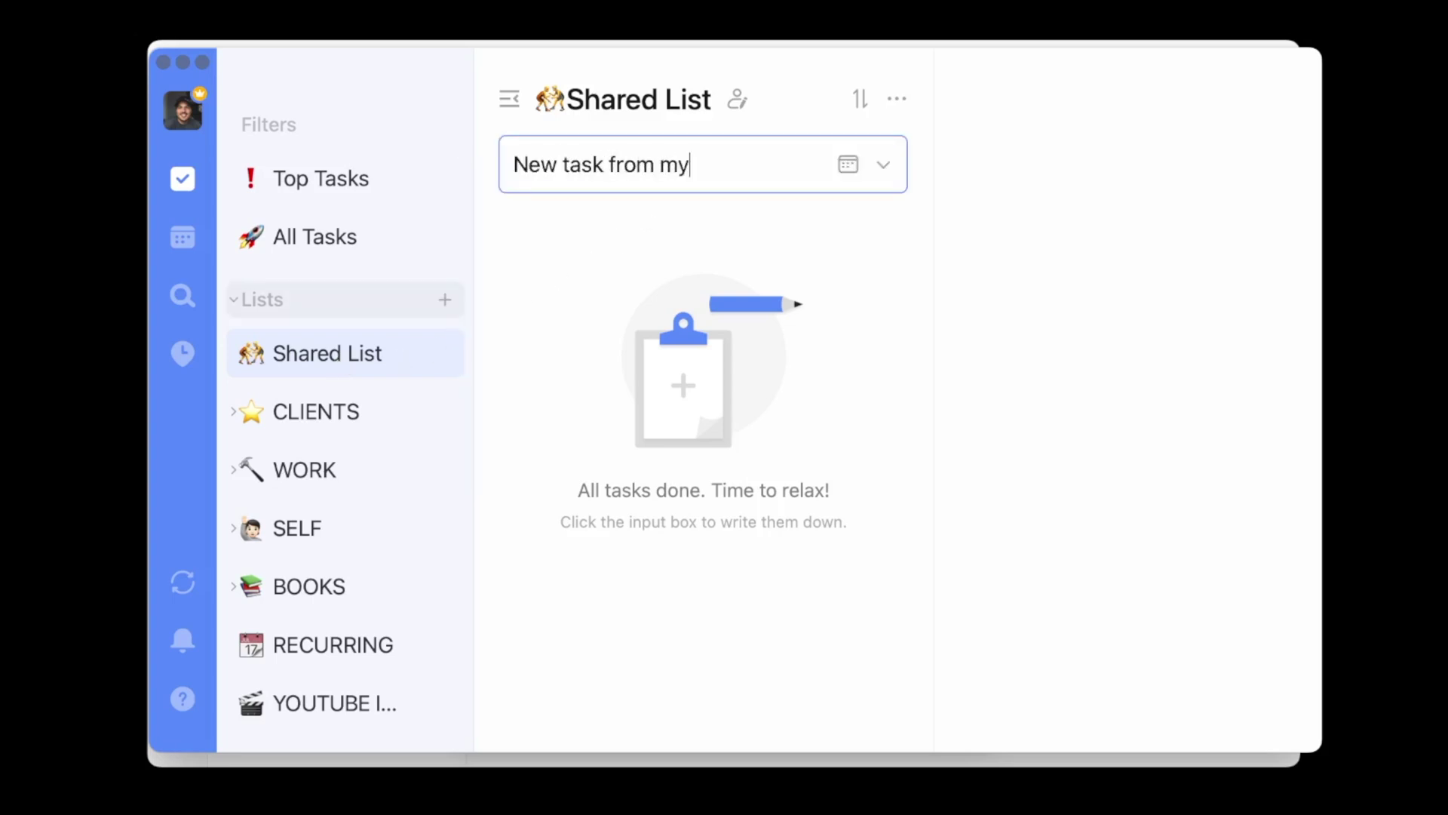
type(" personal account")
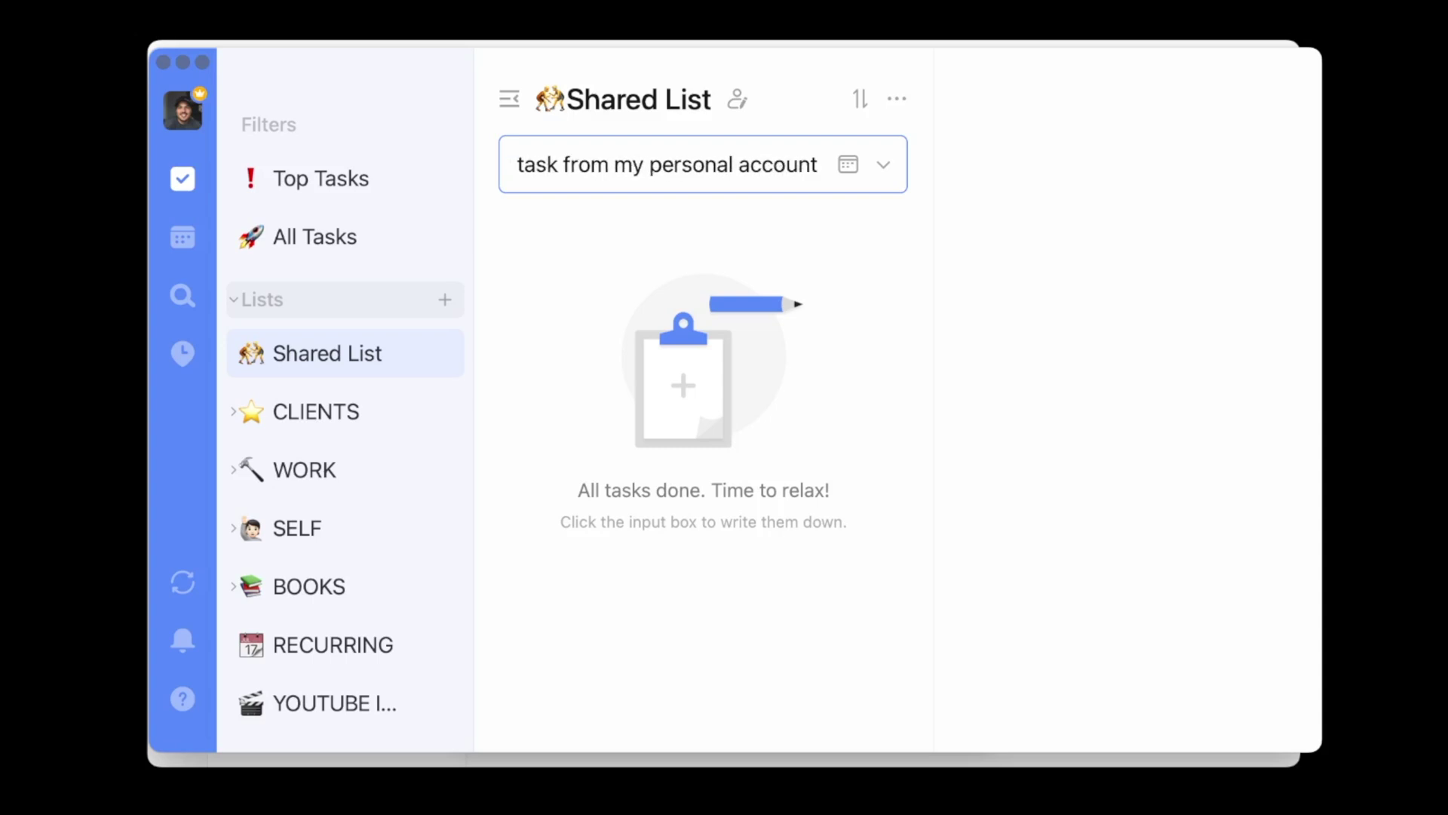
key("Return")
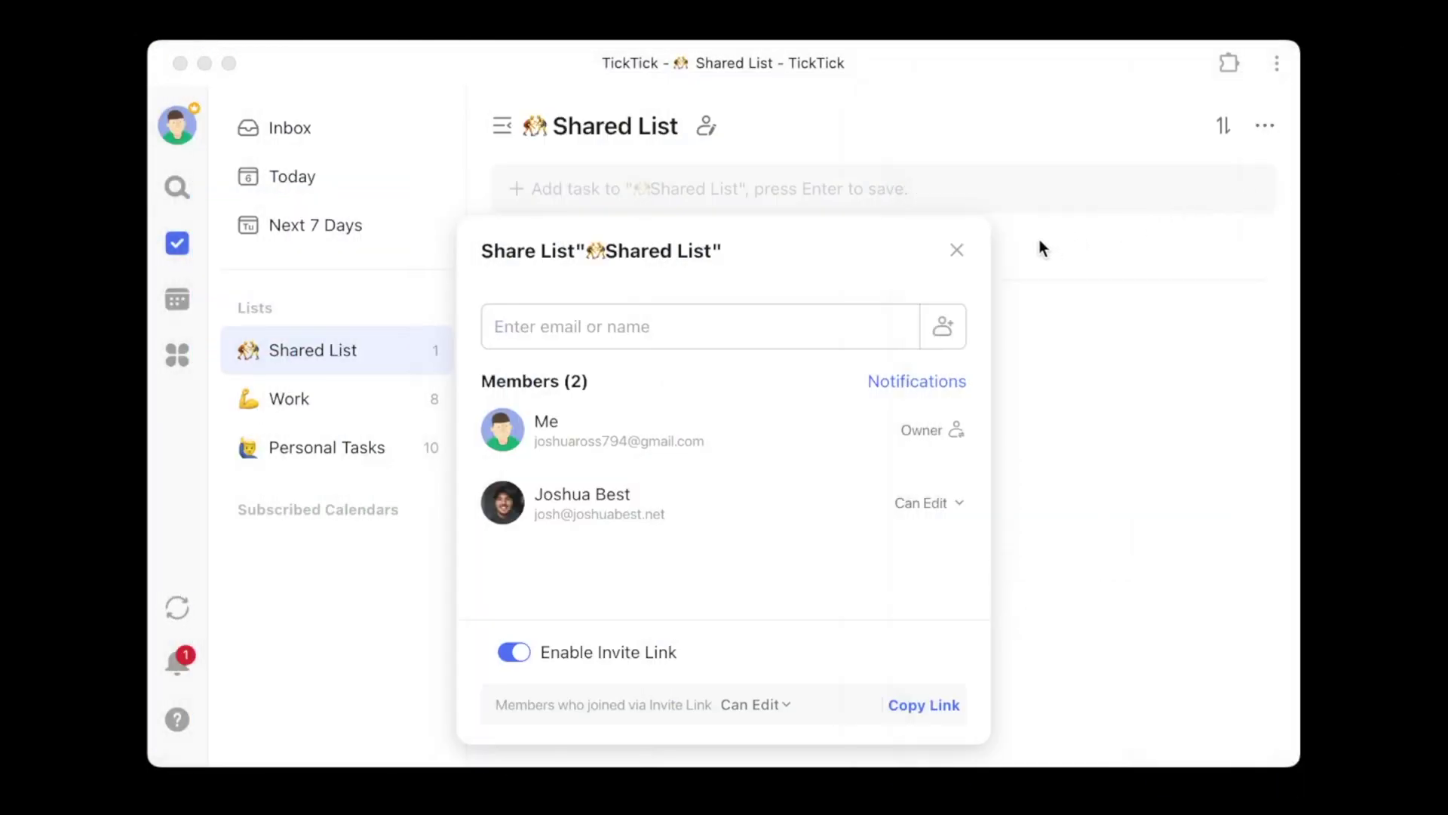
- Close the sharing dialog, complete 'New task from my personal account', and show completed tasks
left_click(955, 252)
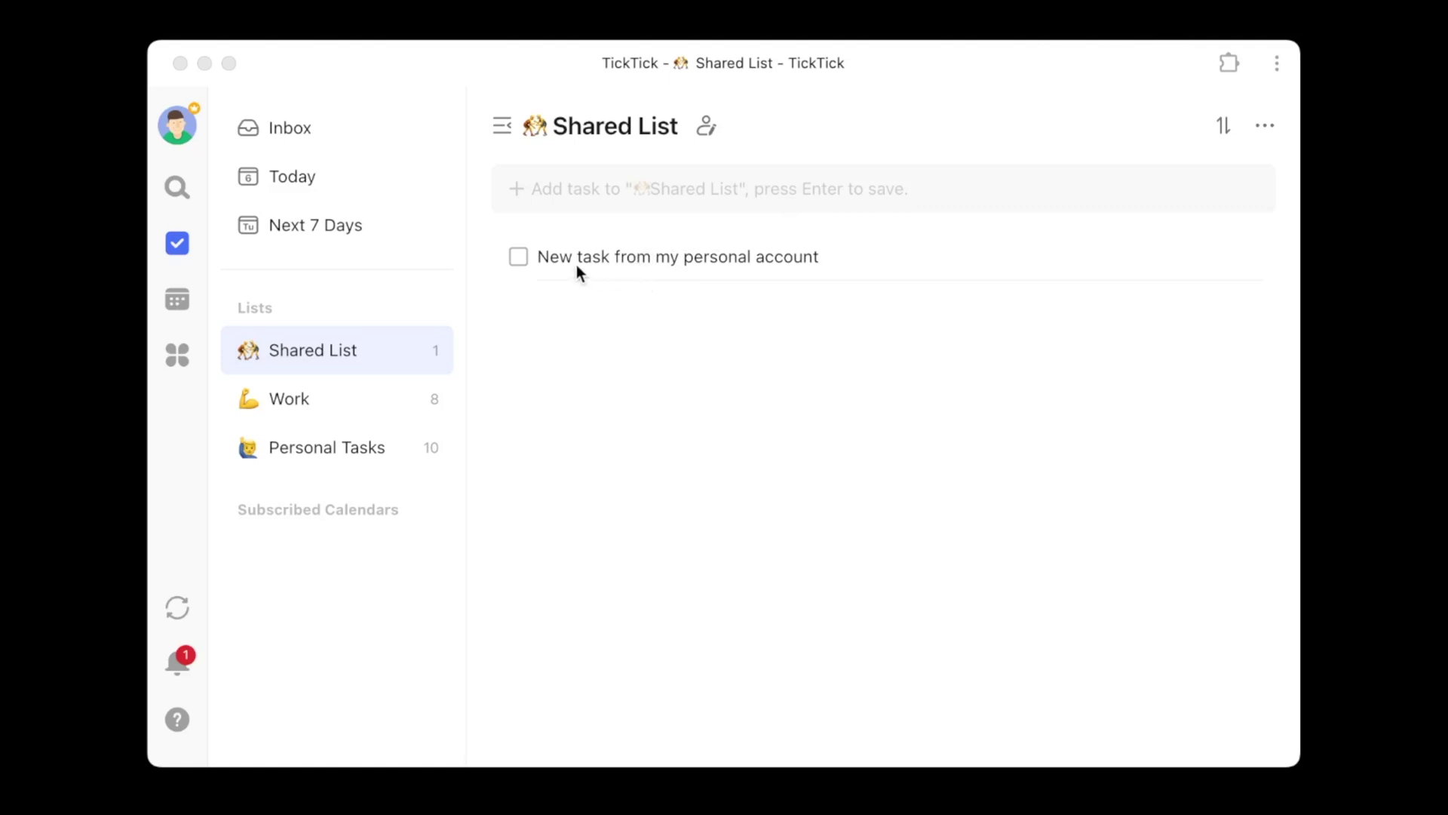
left_click(518, 257)
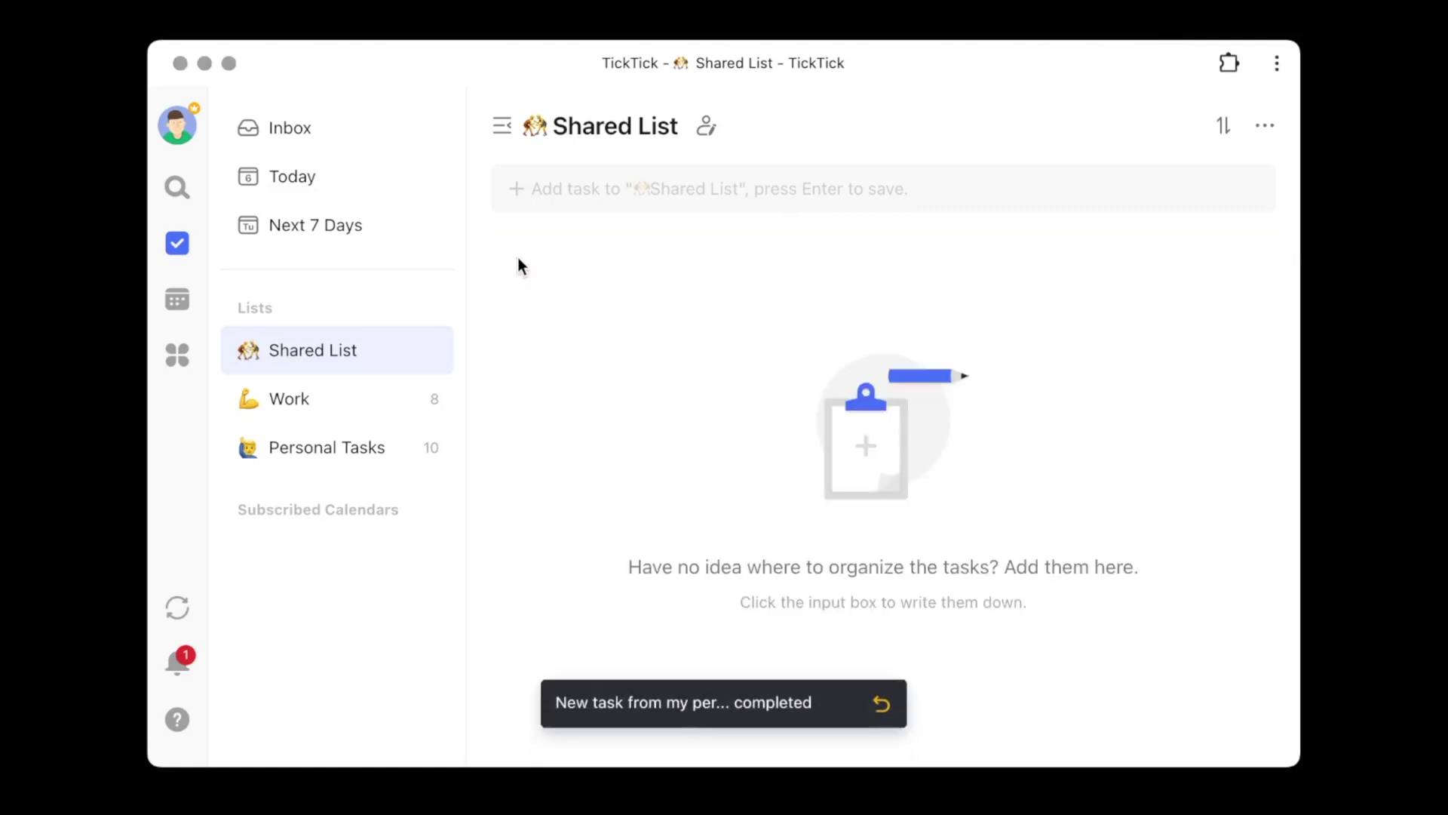
left_click(1264, 127)
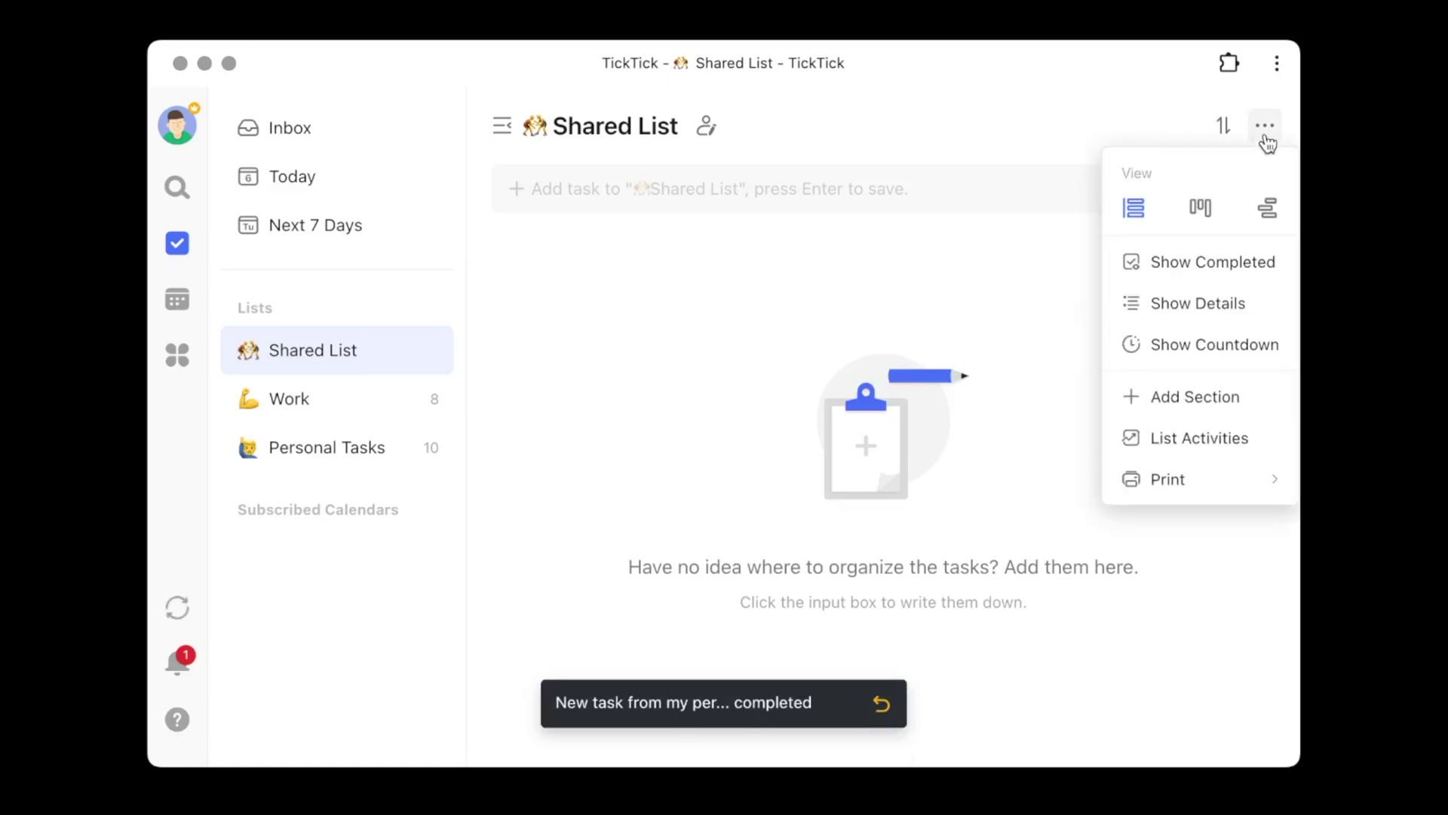
left_click(1250, 264)
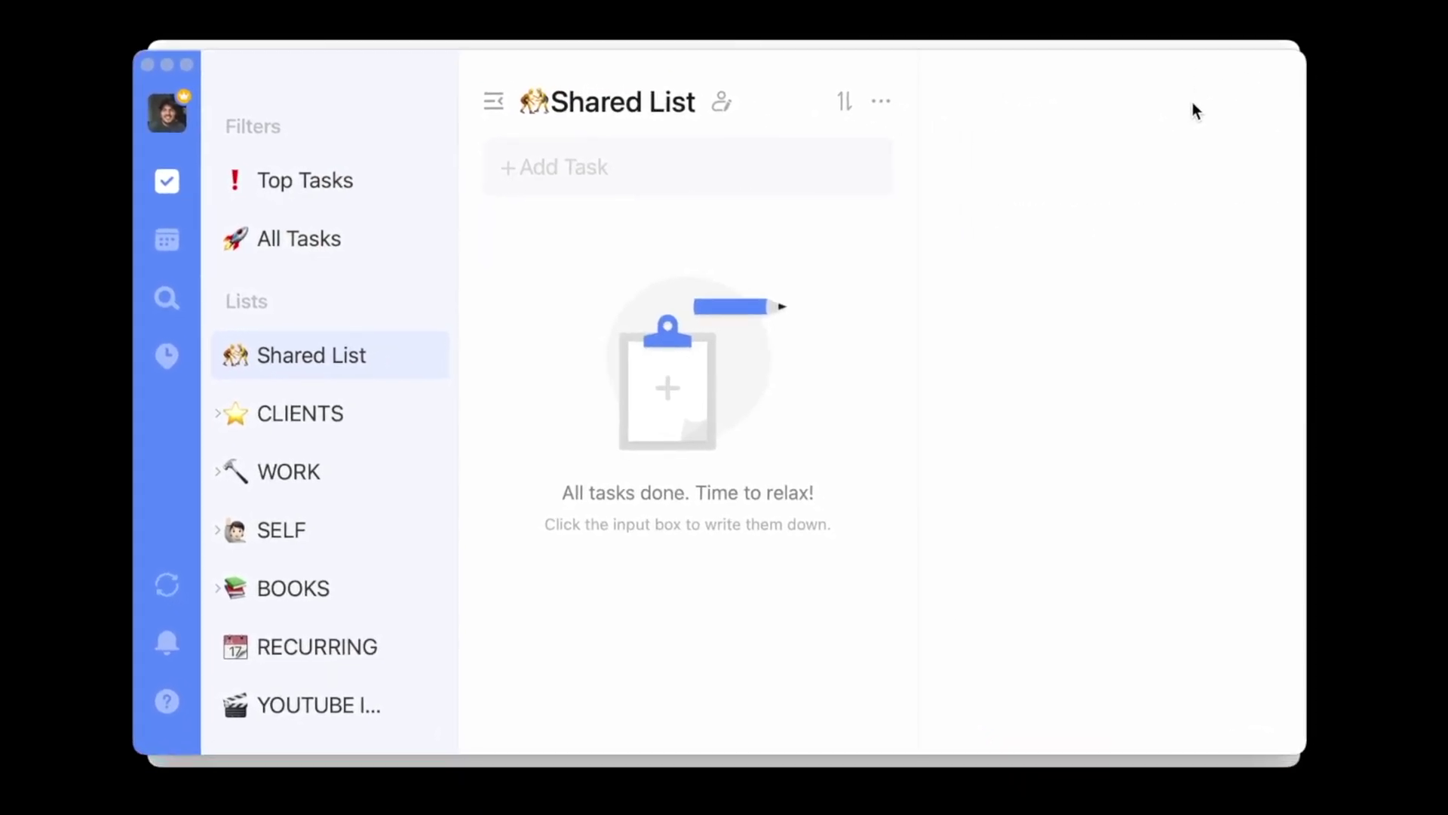
- Turn on Show Completed and add a second task named 'New task'
left_click(881, 102)
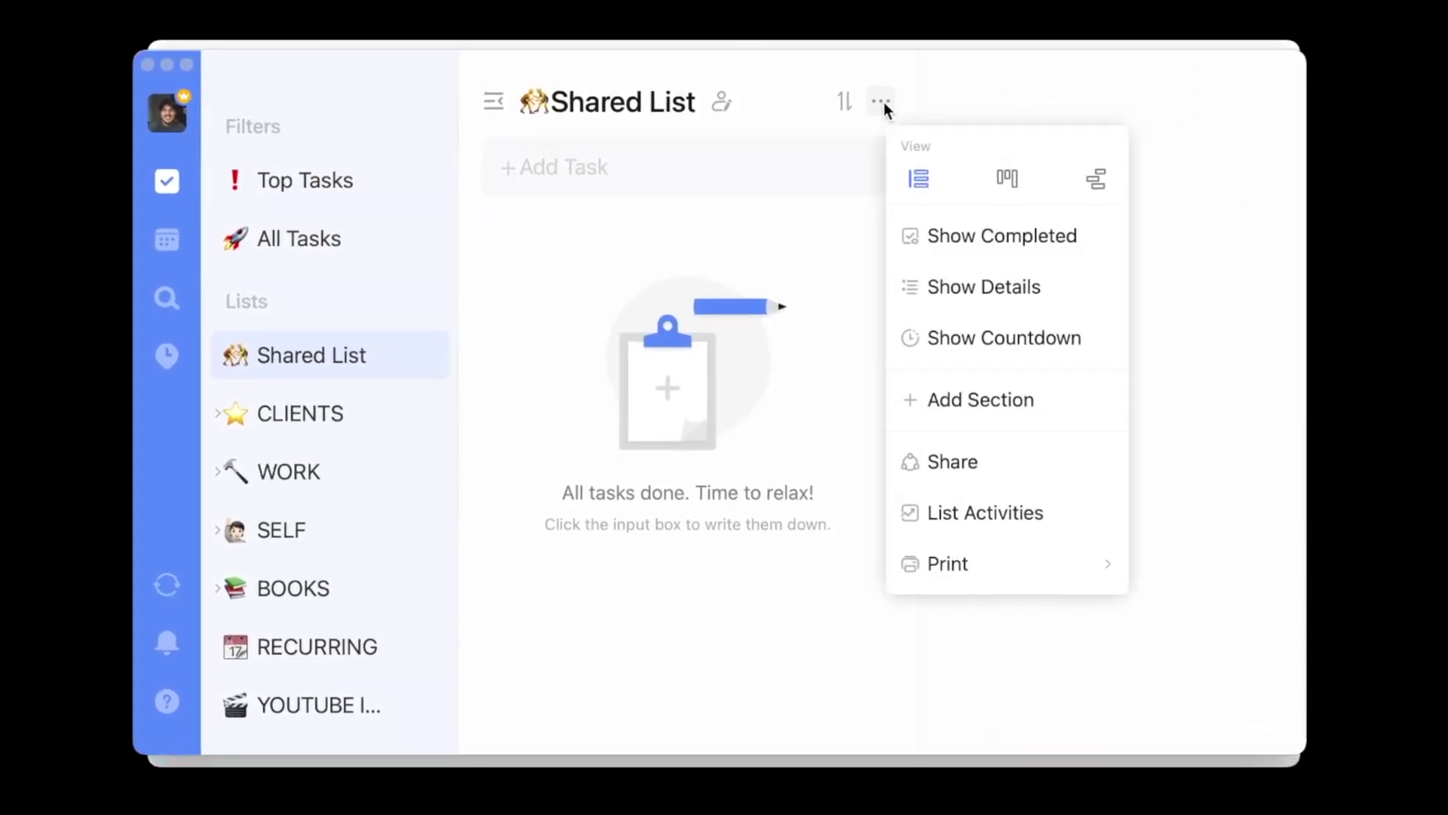
left_click(991, 254)
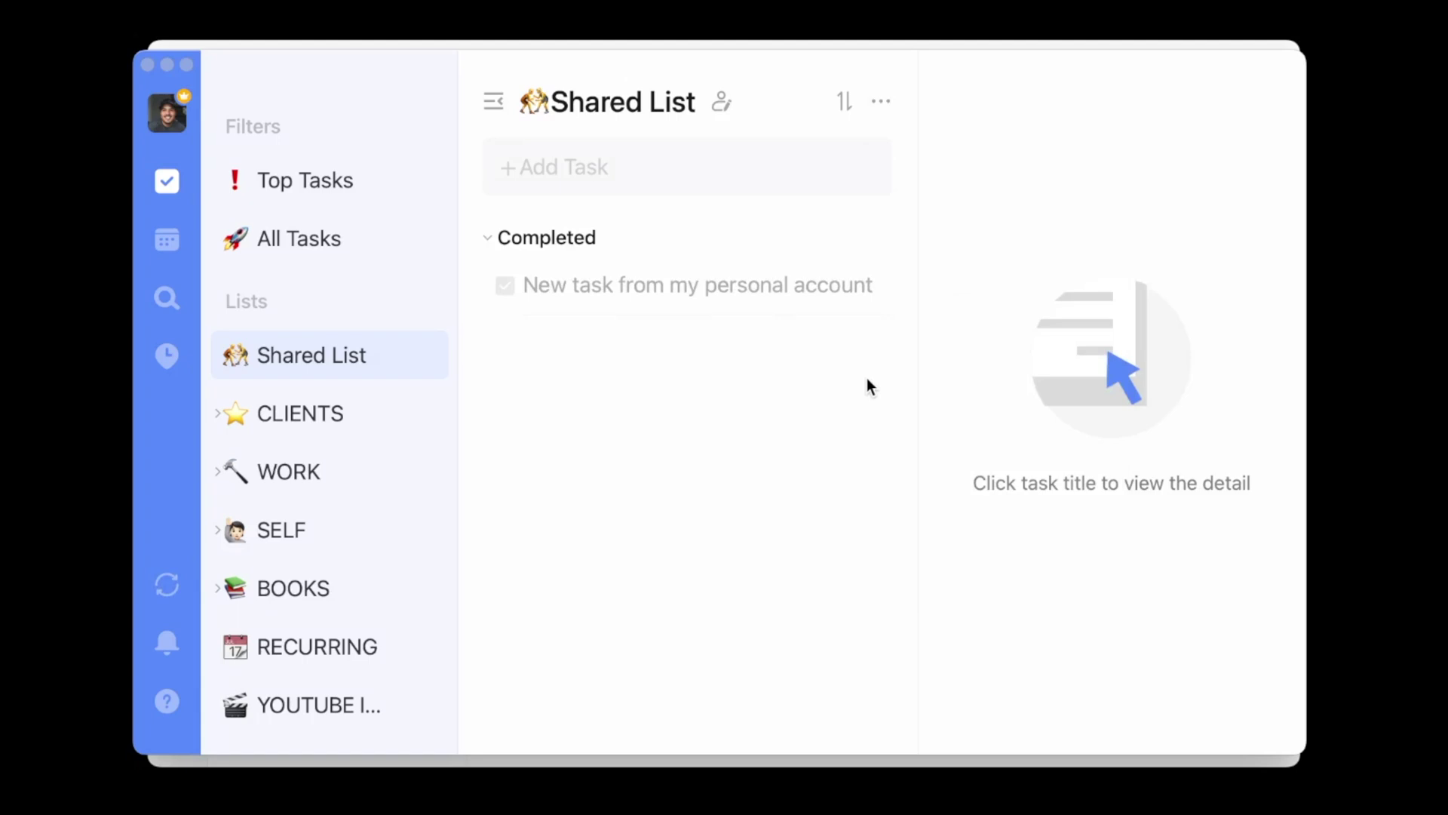
key("super+n")
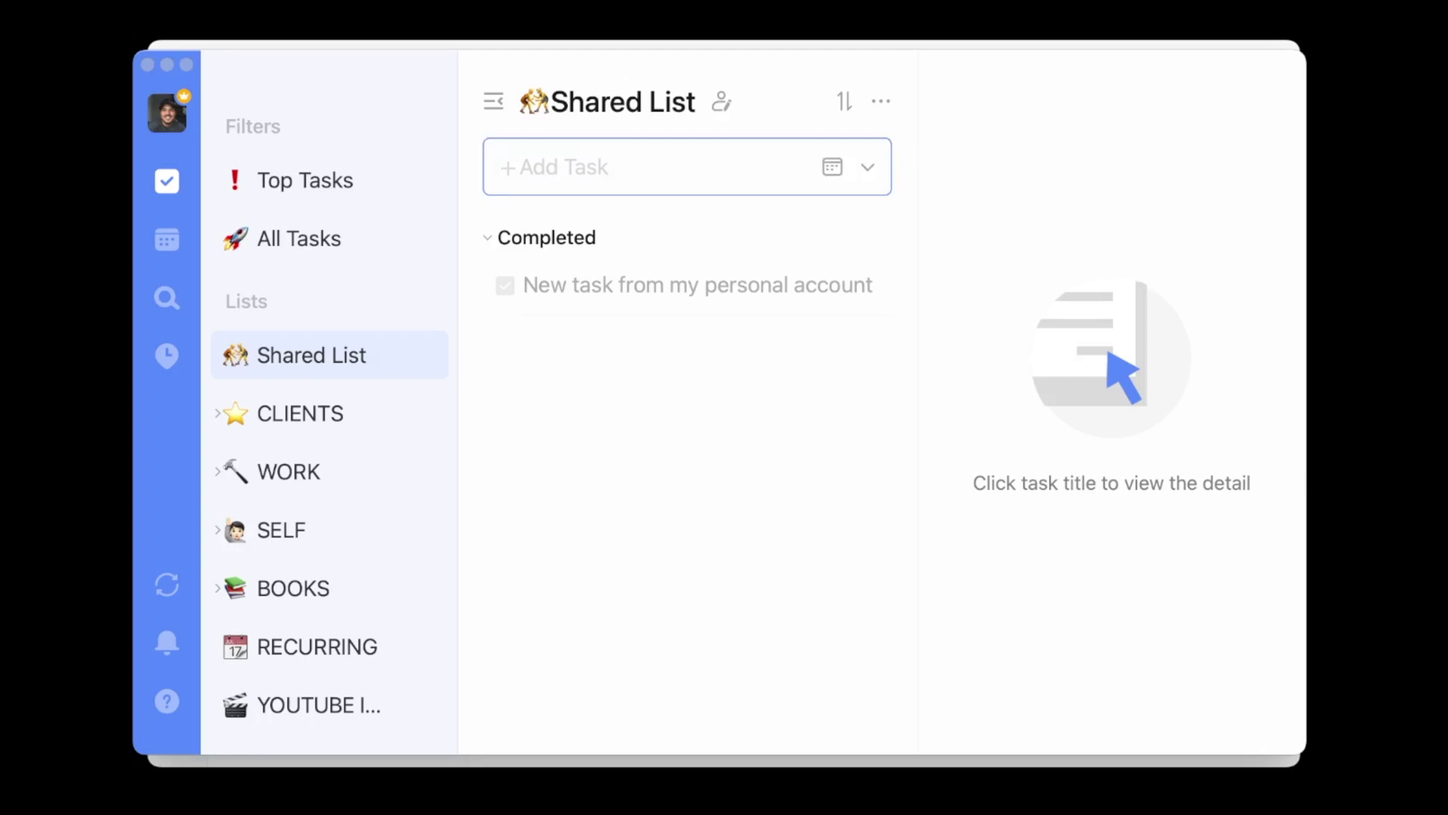
type("New task")
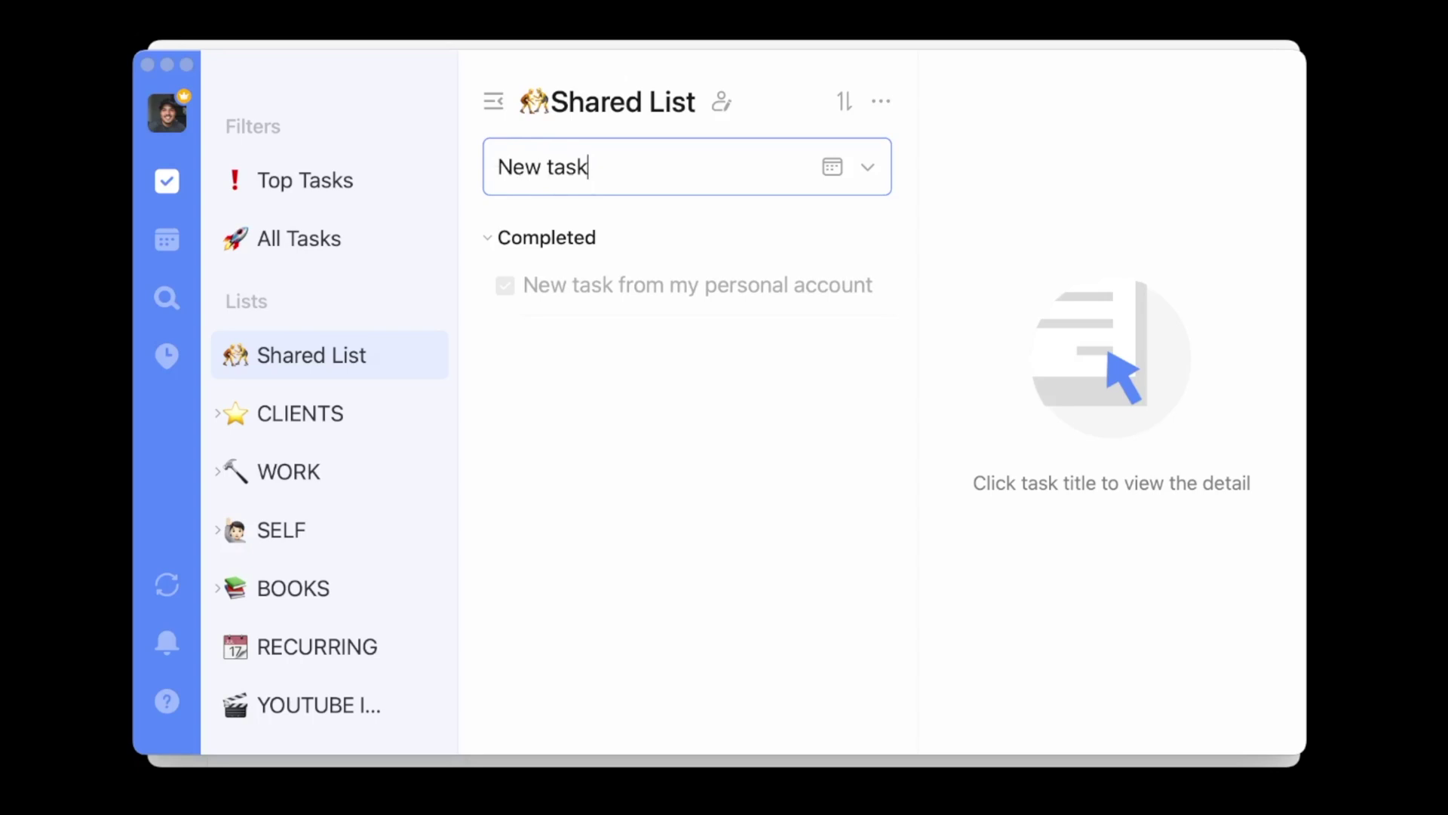
key("Return")
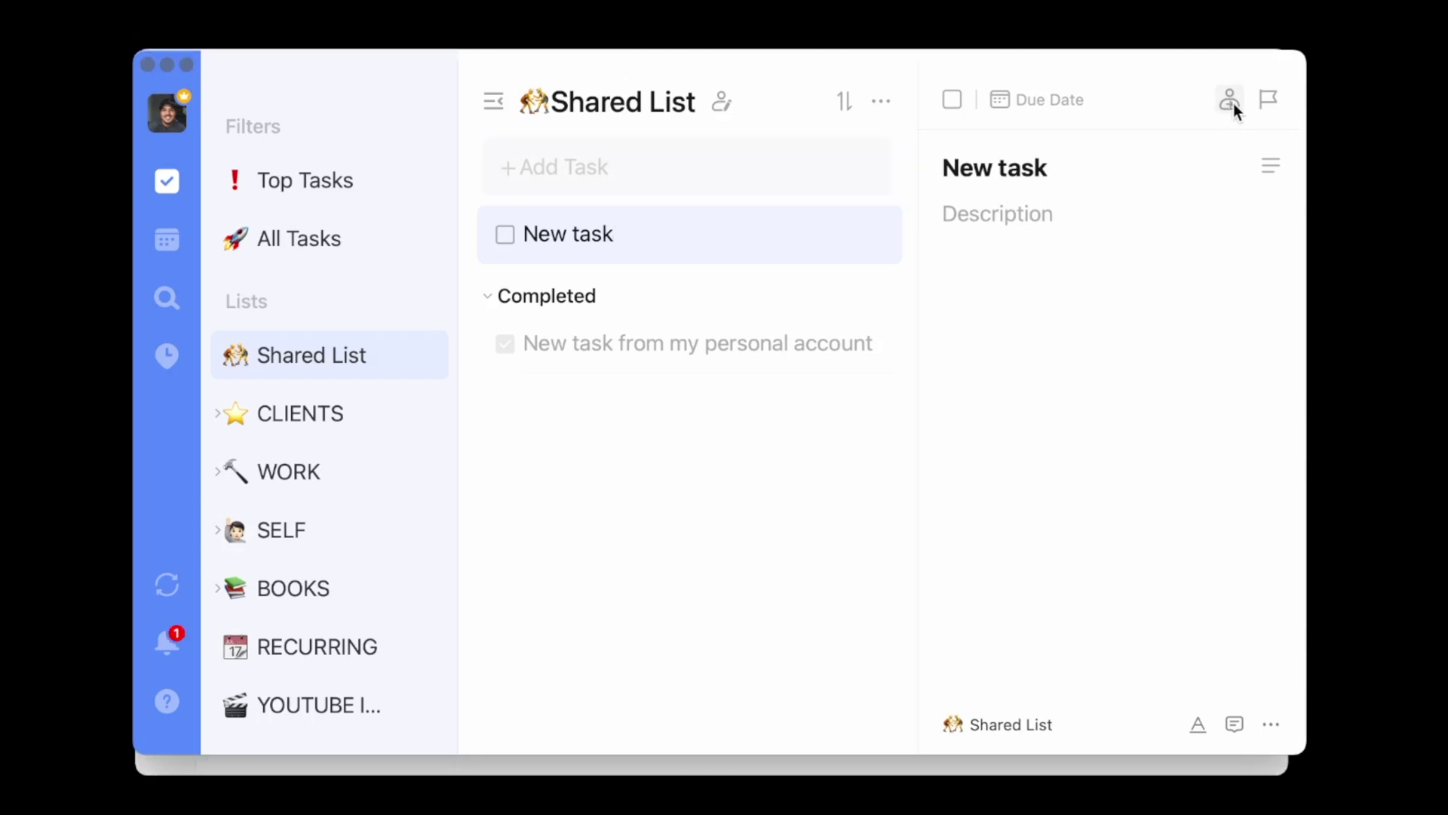
- Assign New task to the collaborator and bring the other account's window forward
left_click(1234, 103)
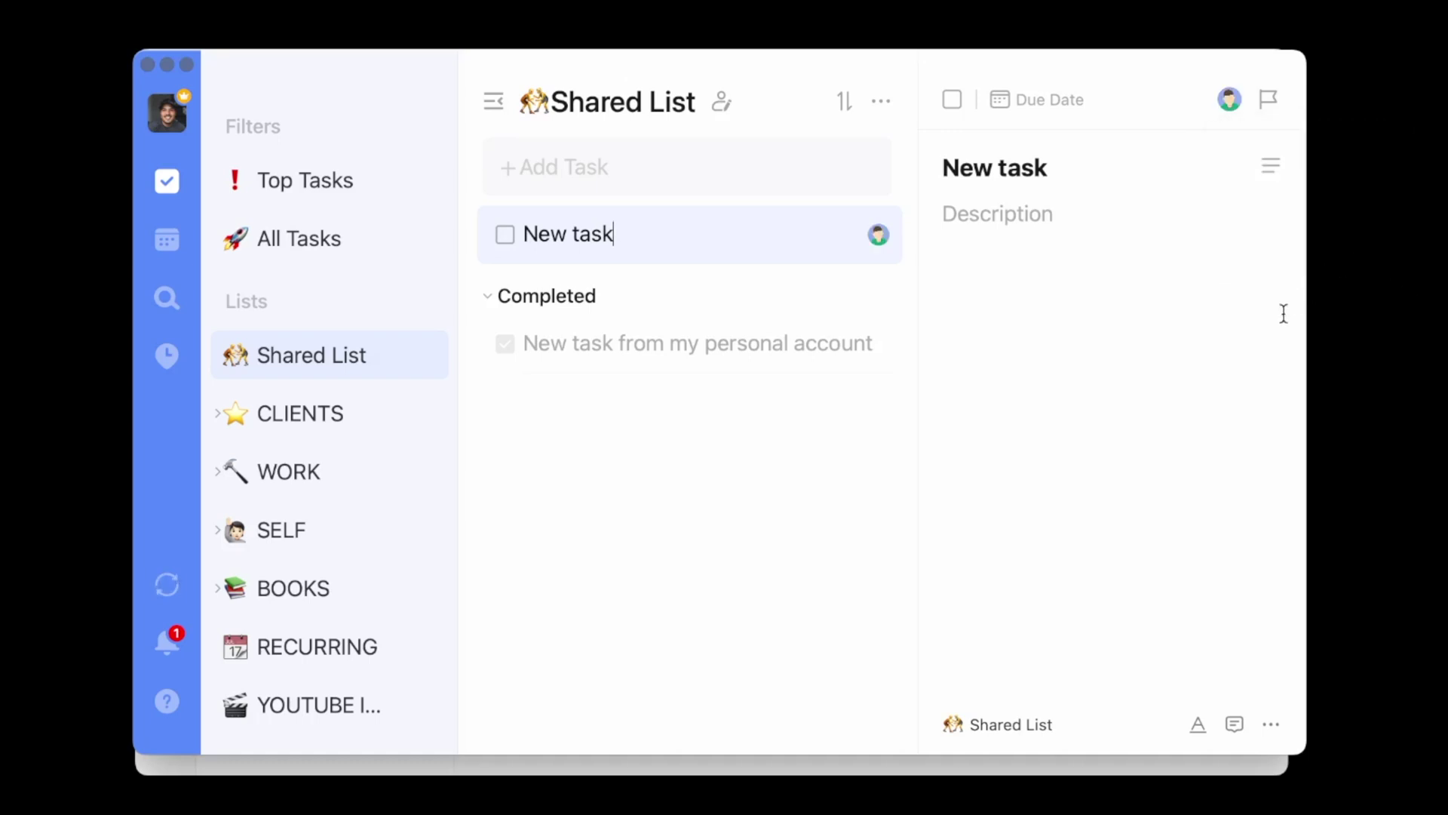
left_click(1121, 769)
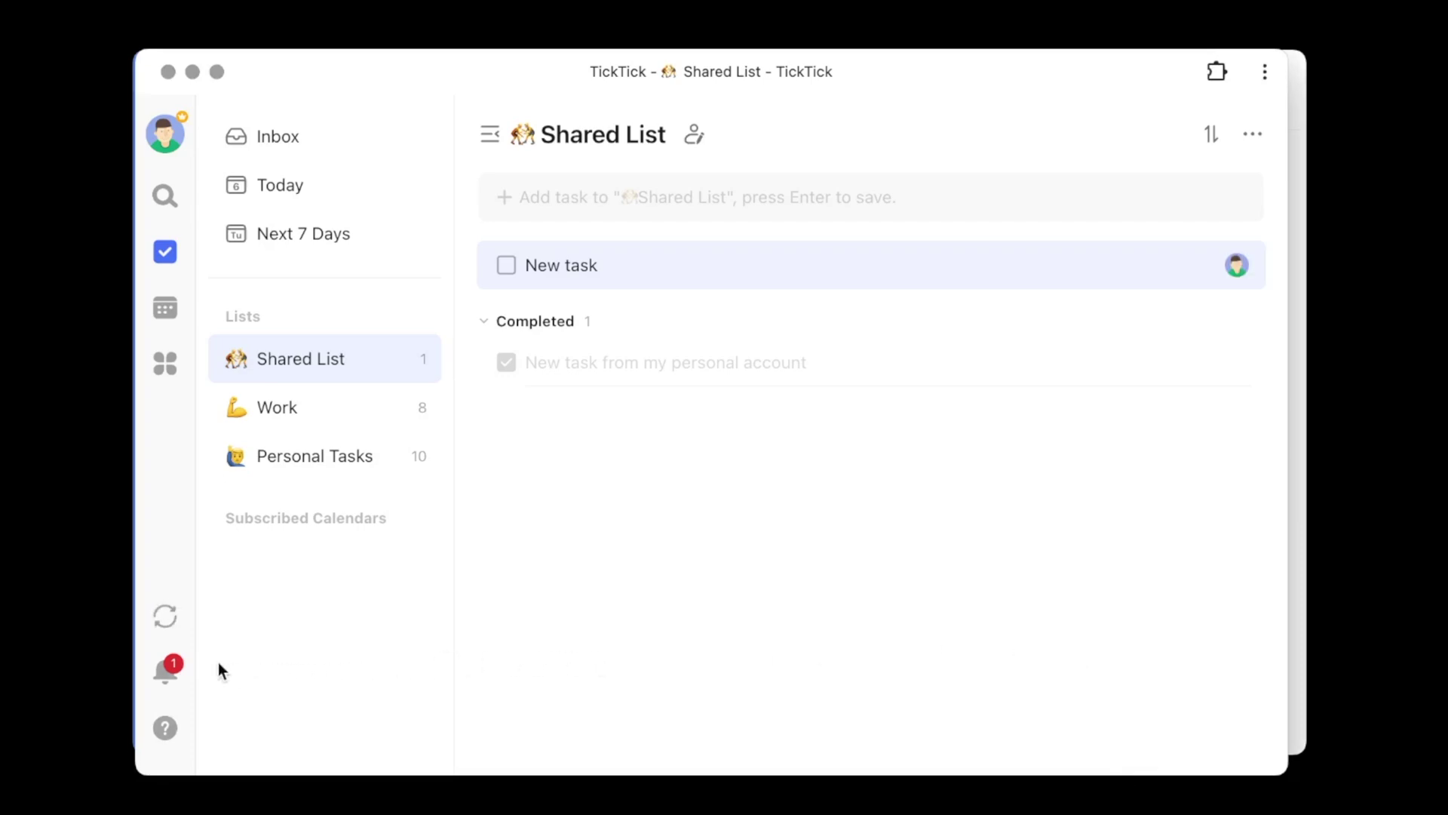
- Check the collaborator's assignment notification, then open New task's details
left_click(172, 673)
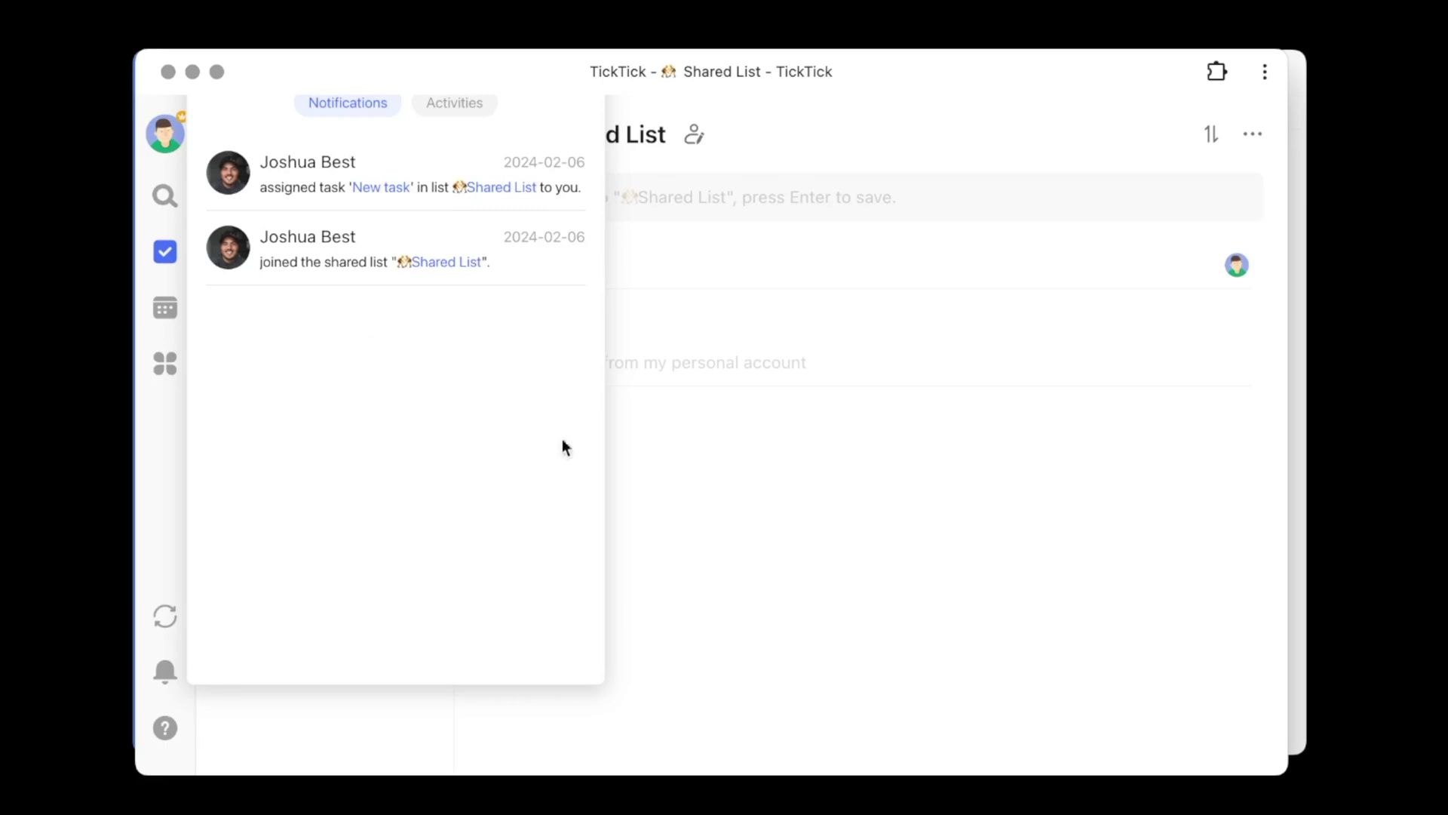
left_click(709, 477)
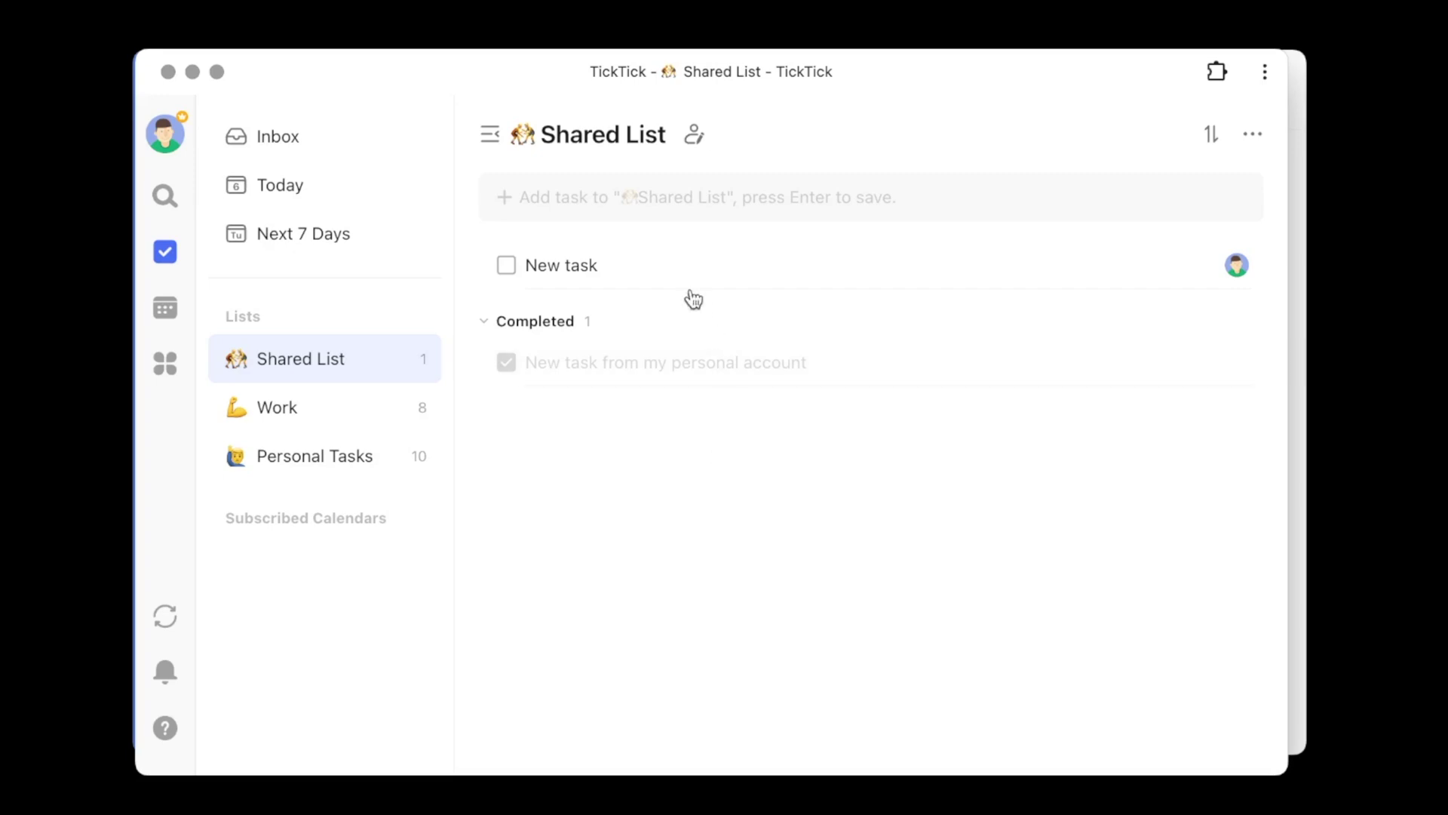
left_click(661, 268)
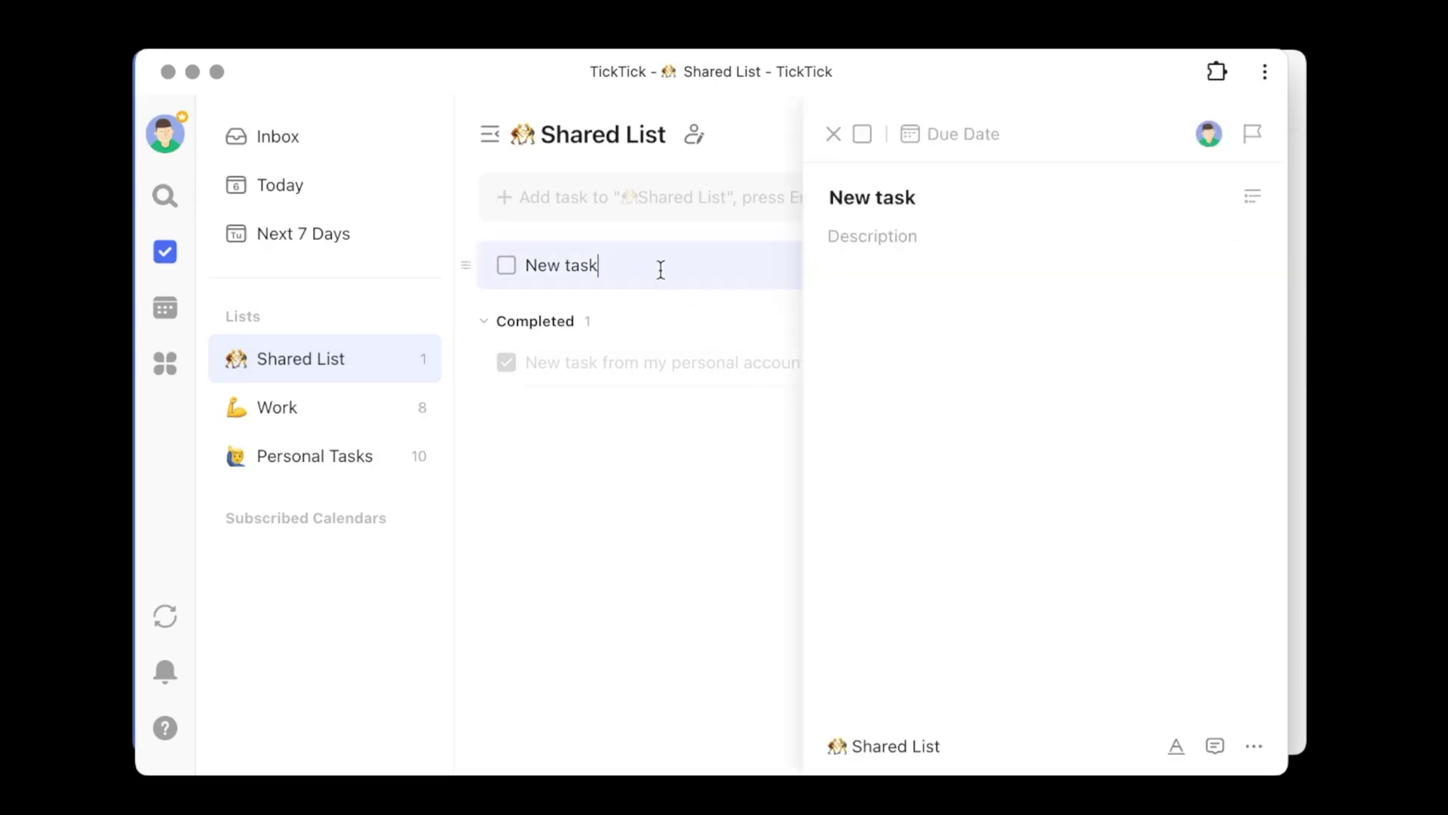
- Add Subtask 1 and Subtask 2 nested under New task
key("Return")
key("Tab")
type("Subtask 1")
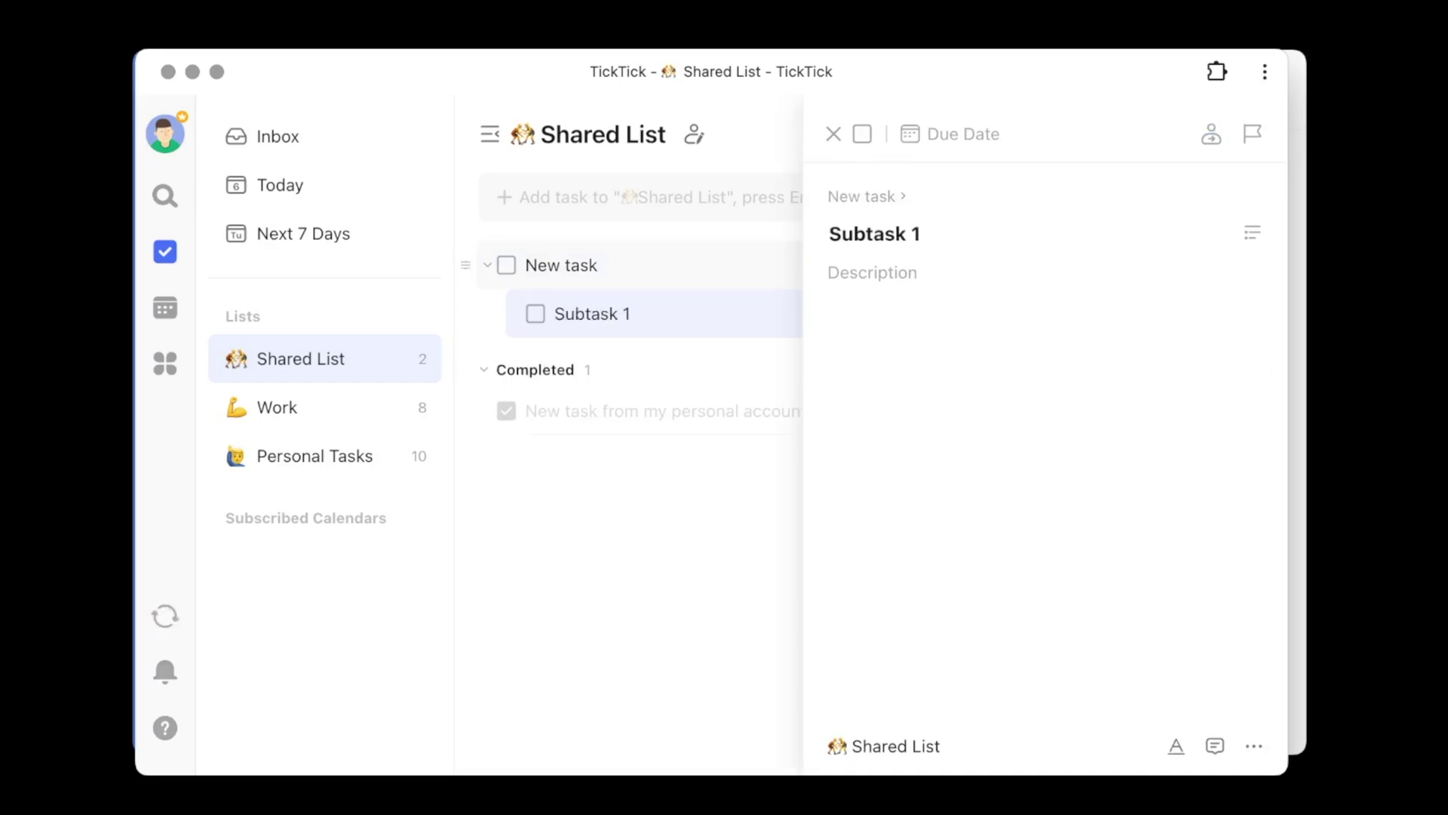
key("Return")
type("Subtask 2")
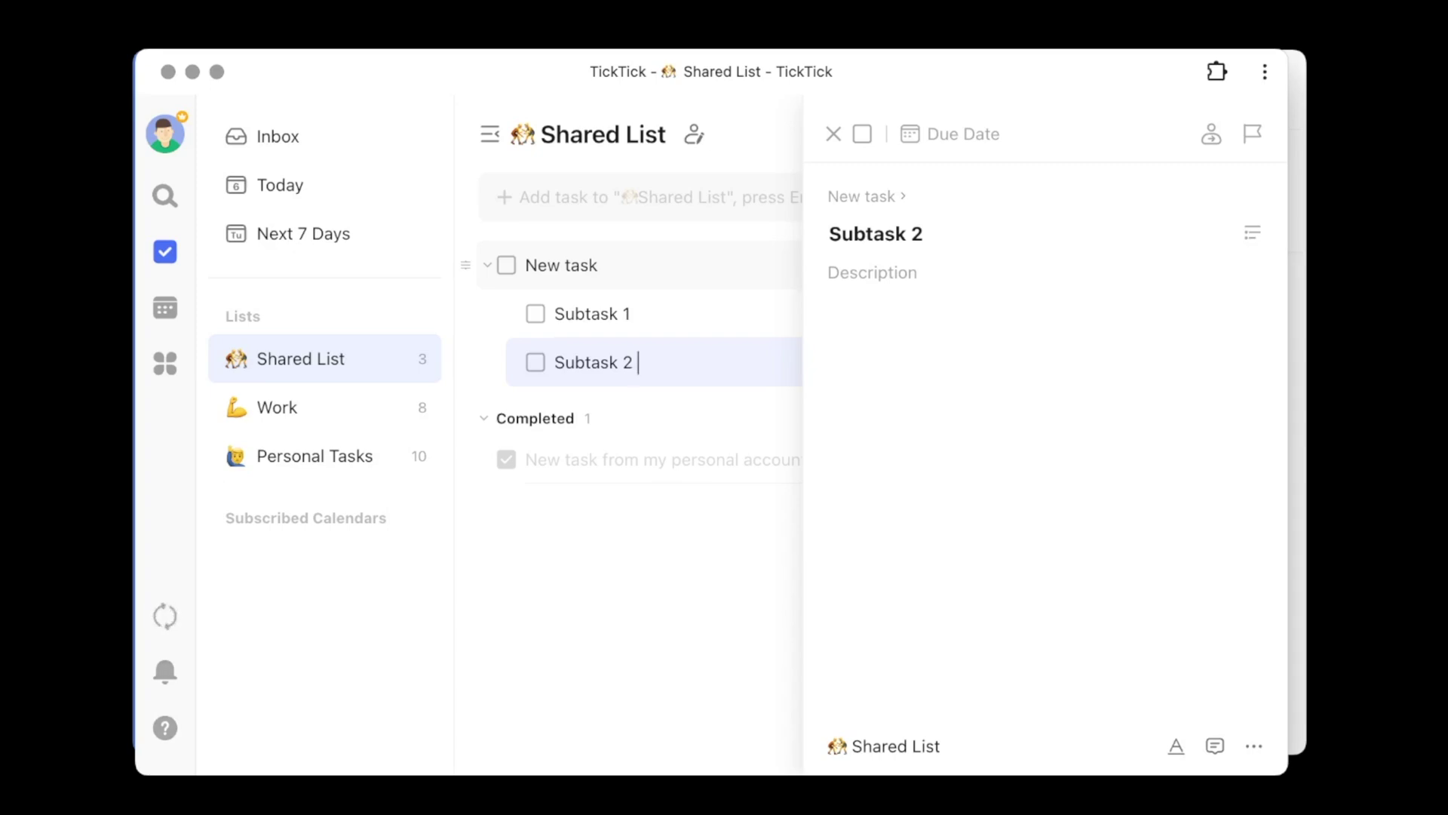
- Give Subtask 2 High priority and start an @ assignee mention
type("!")
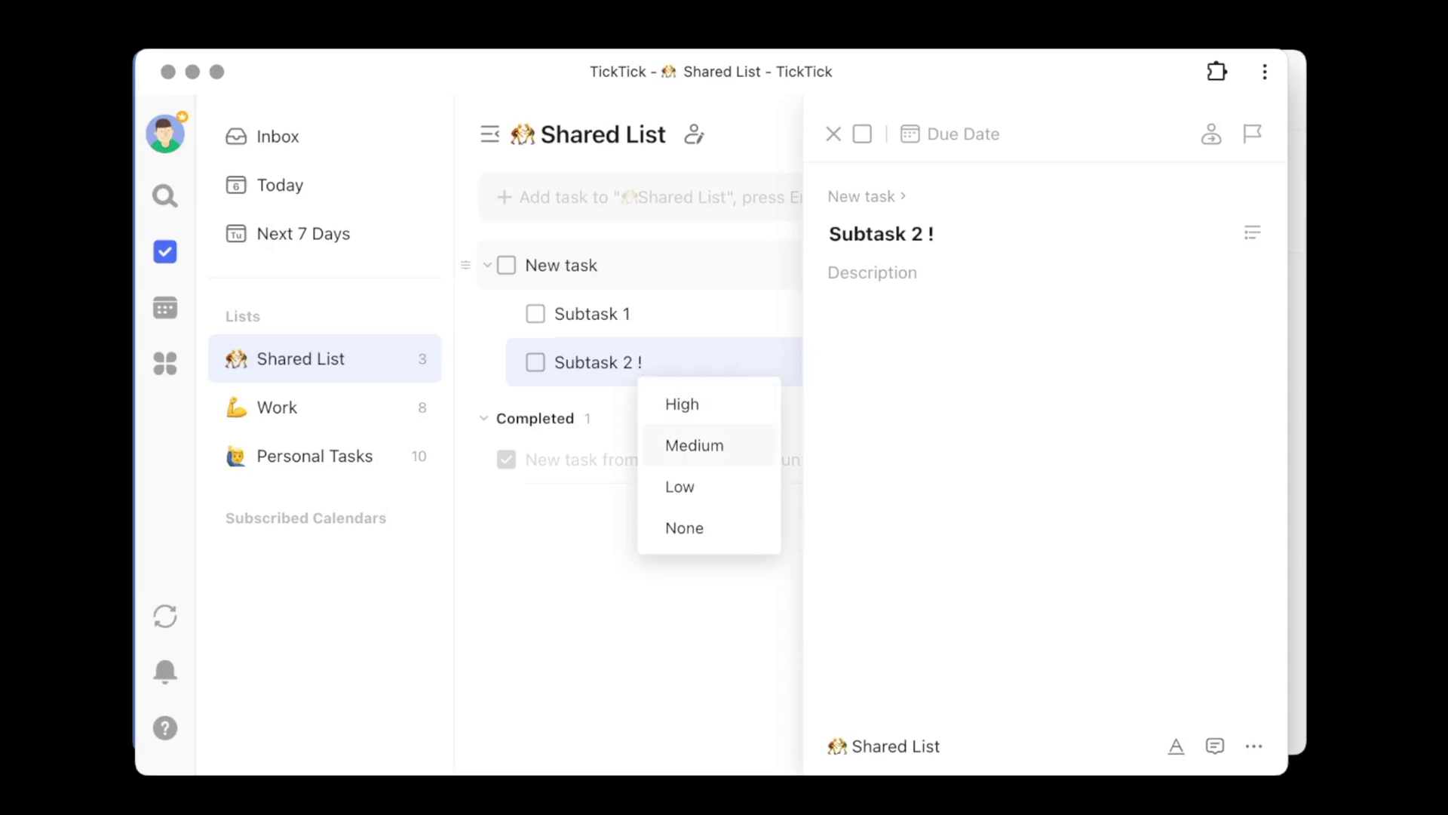
left_click(684, 407)
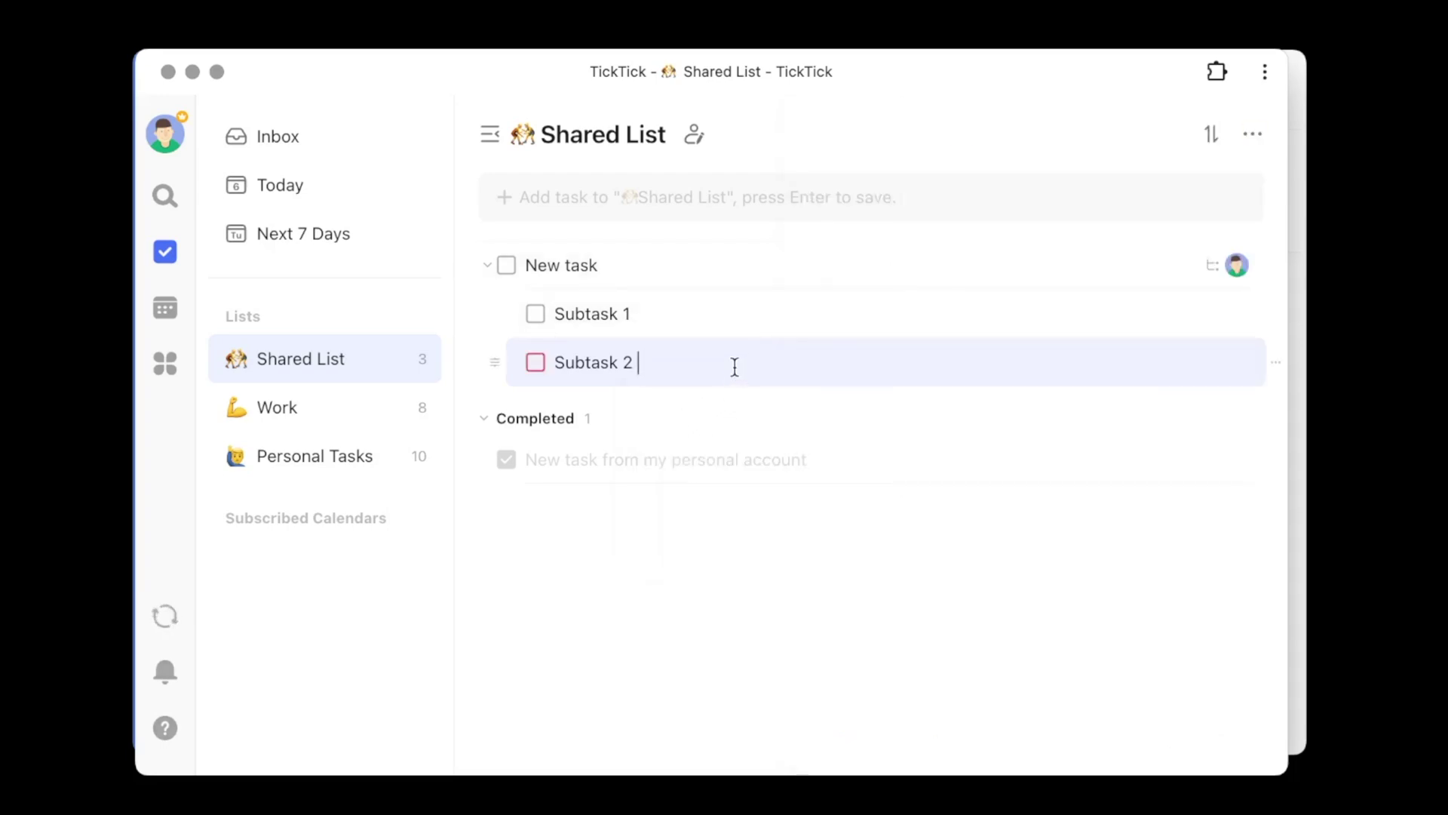
left_click(735, 366)
type("@")
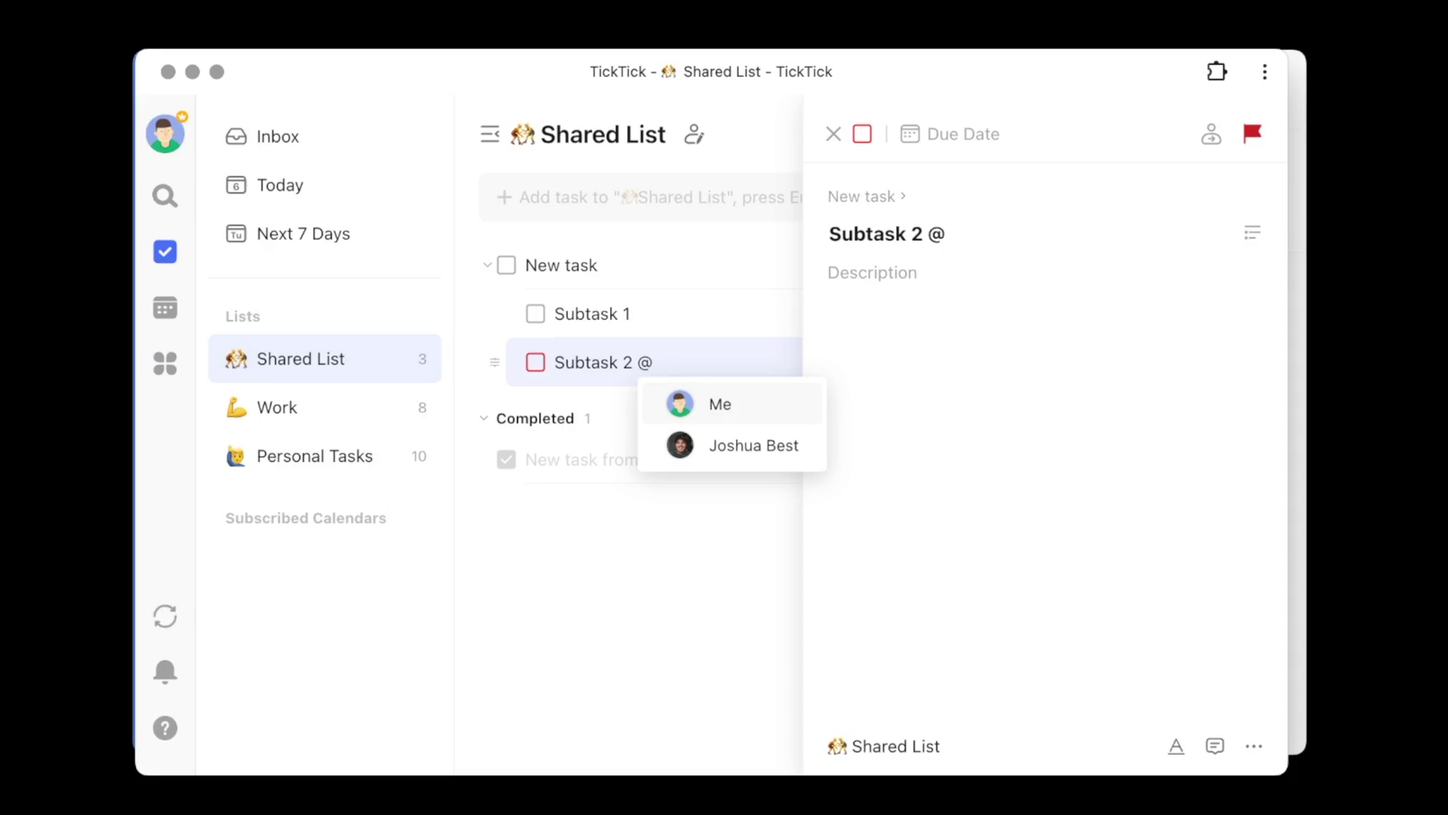
- Assign Subtask 2 to the collaborator and open its details
left_click(728, 447)
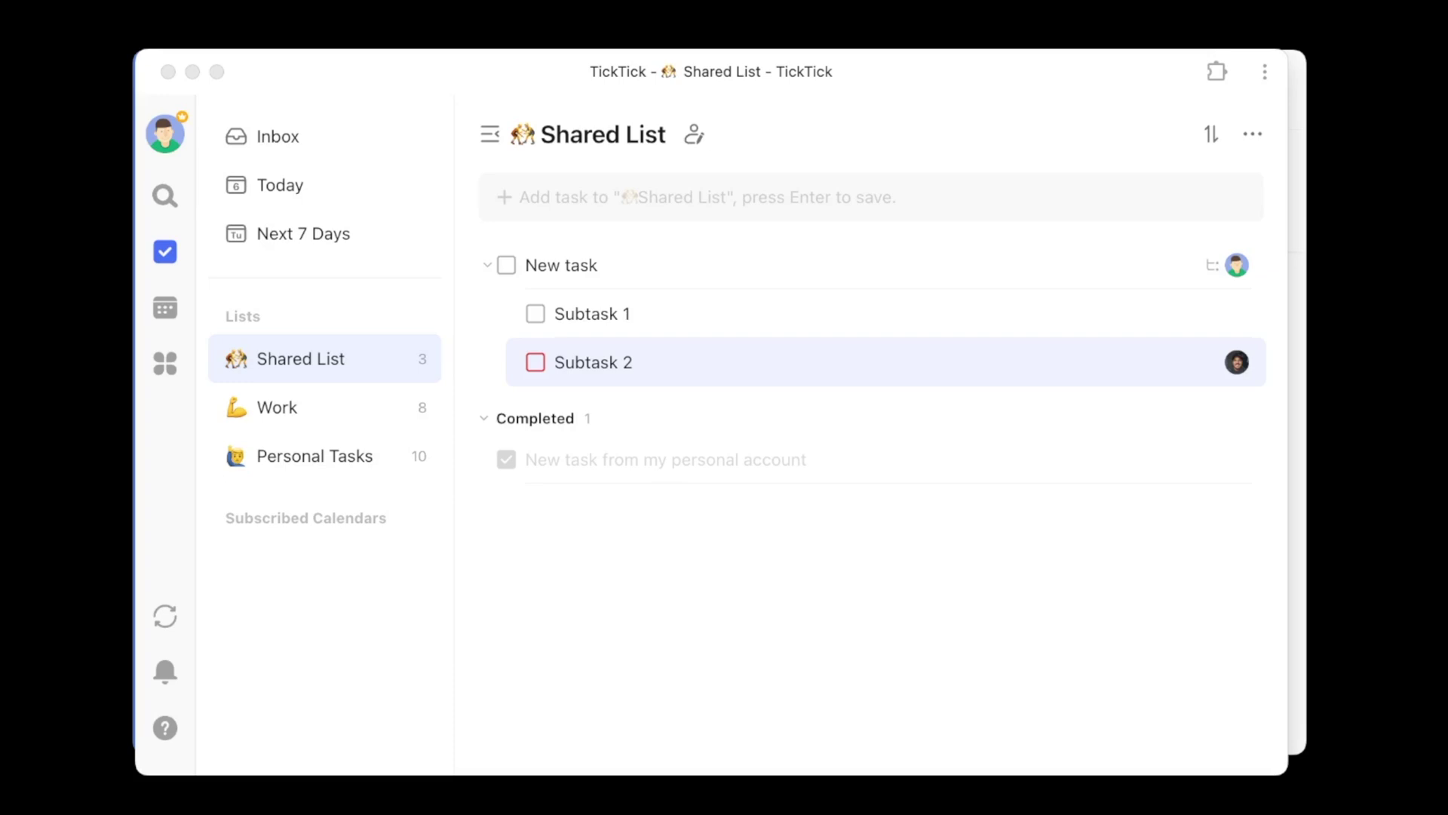
left_click(763, 367)
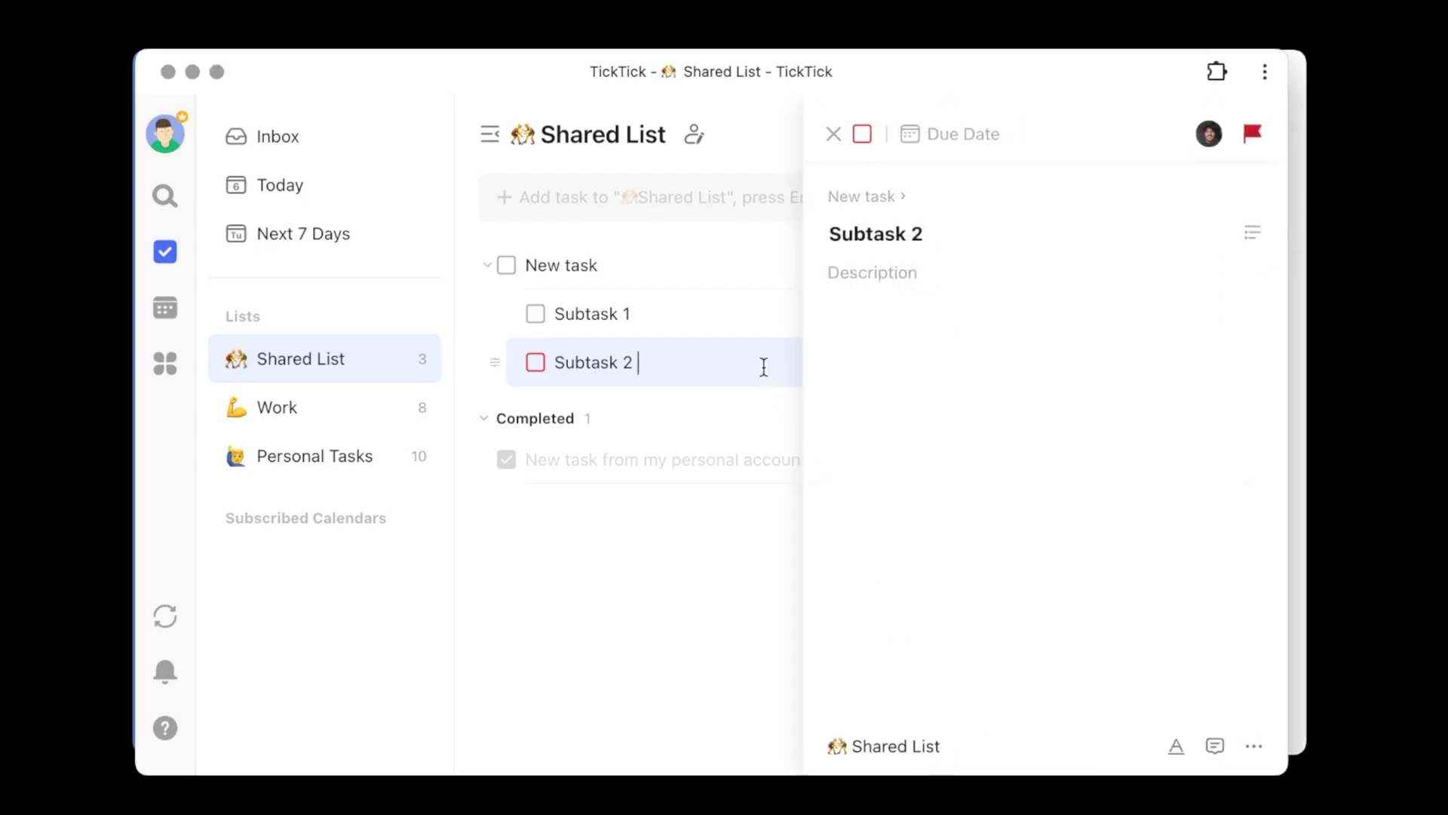
left_click(1216, 745)
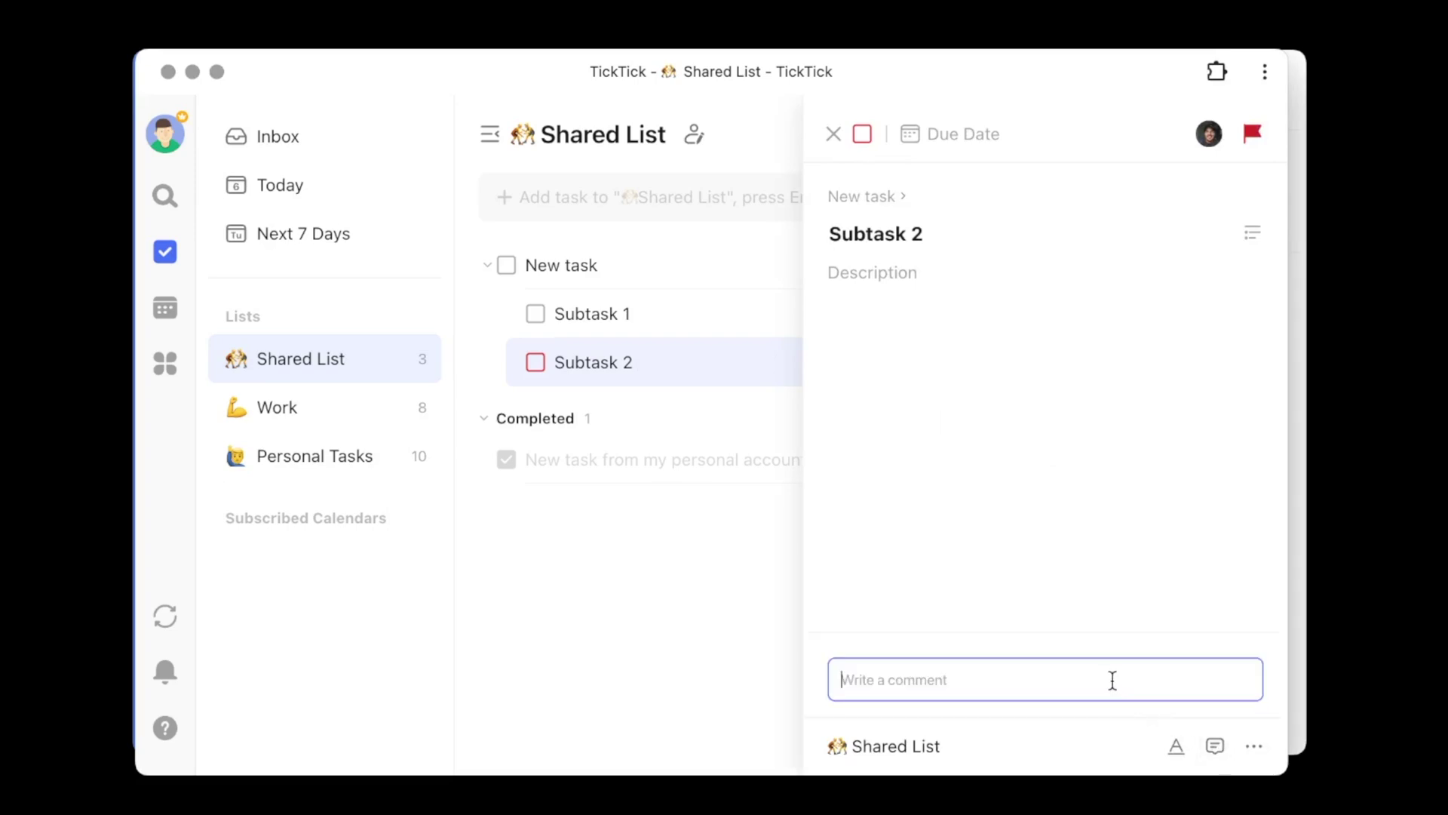
type("@")
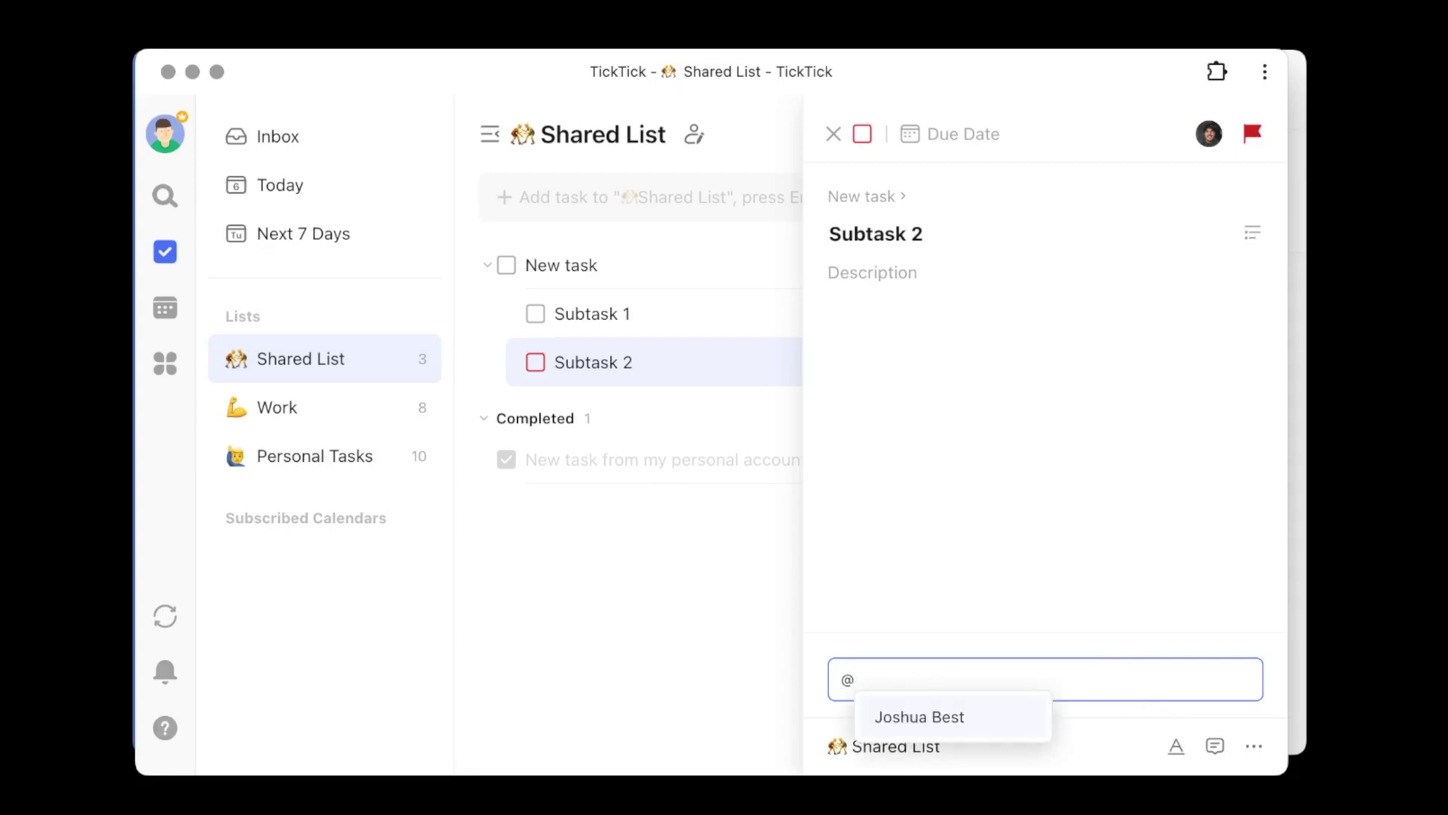
left_click(1009, 720)
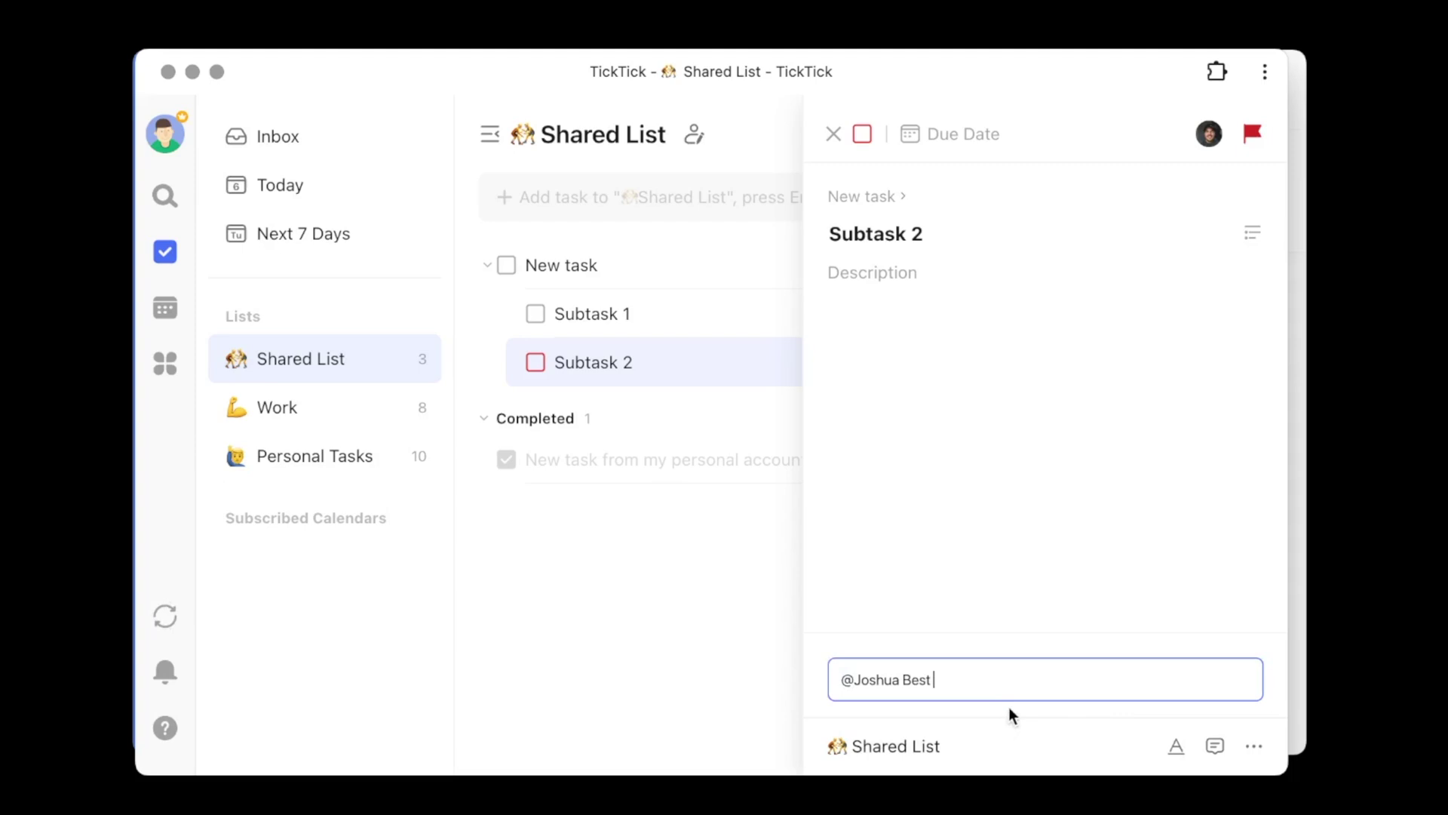
type("- Make sure you do this right!")
key("Return")
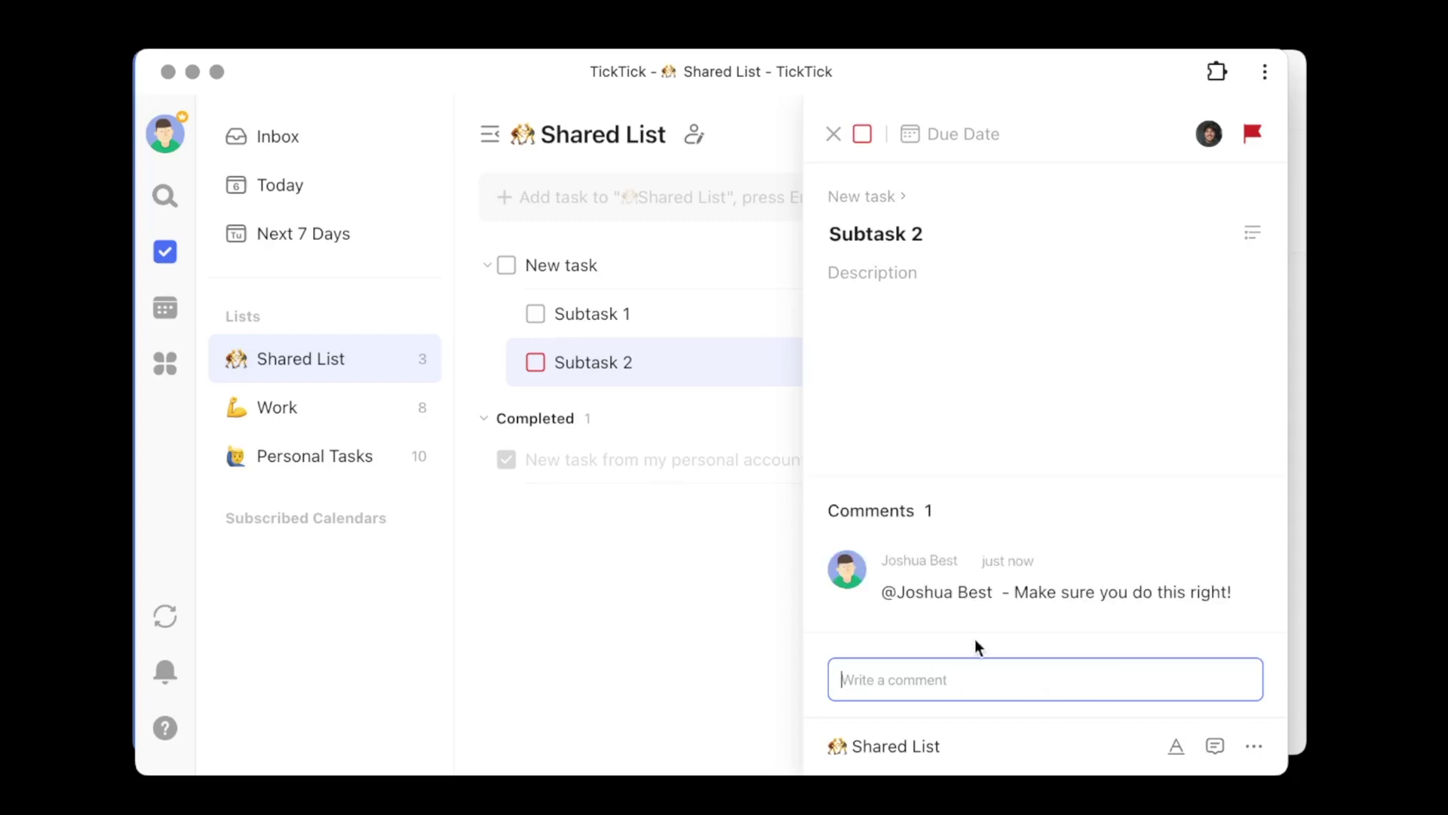
key("super+Tab")
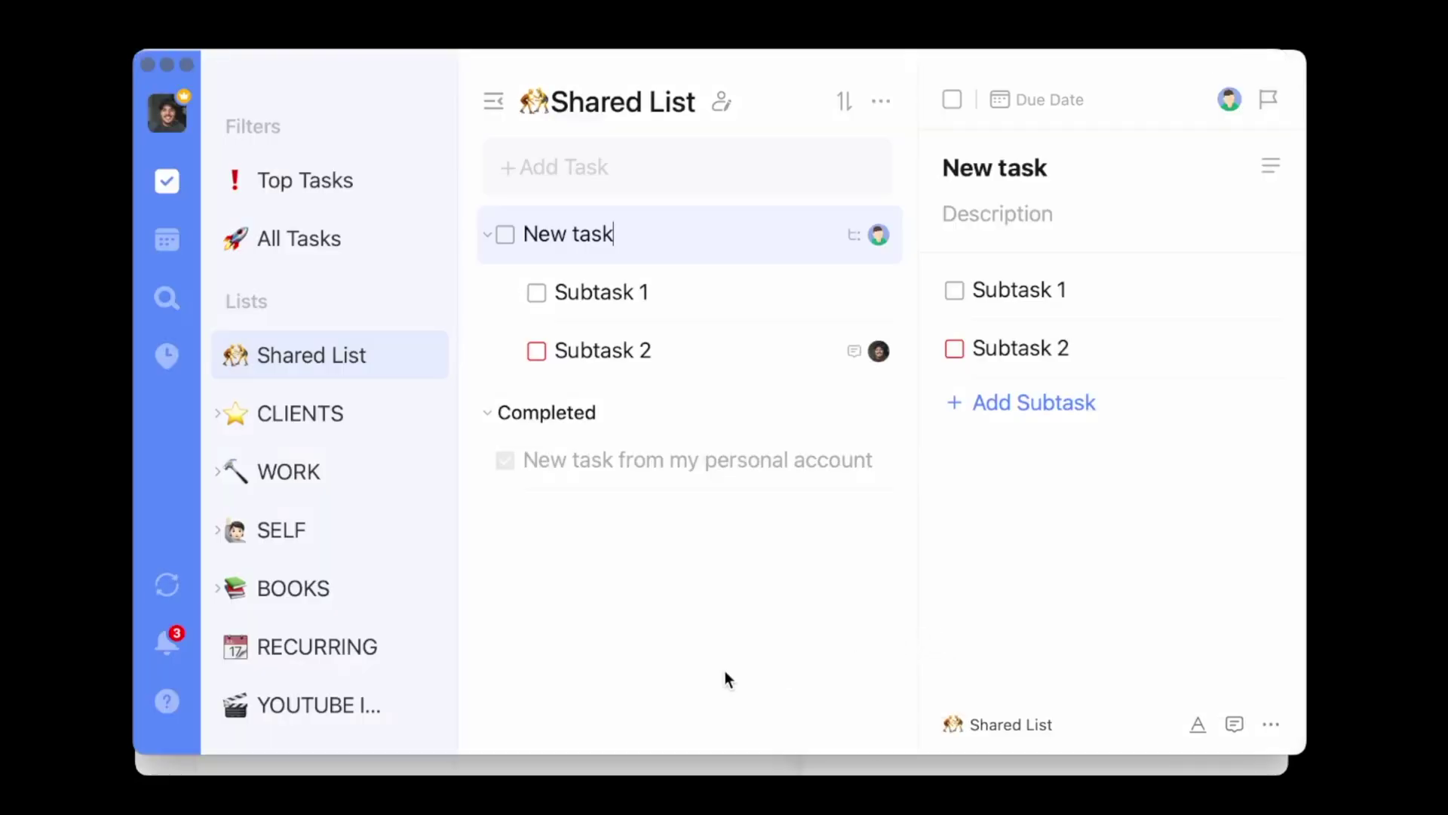
left_click(165, 645)
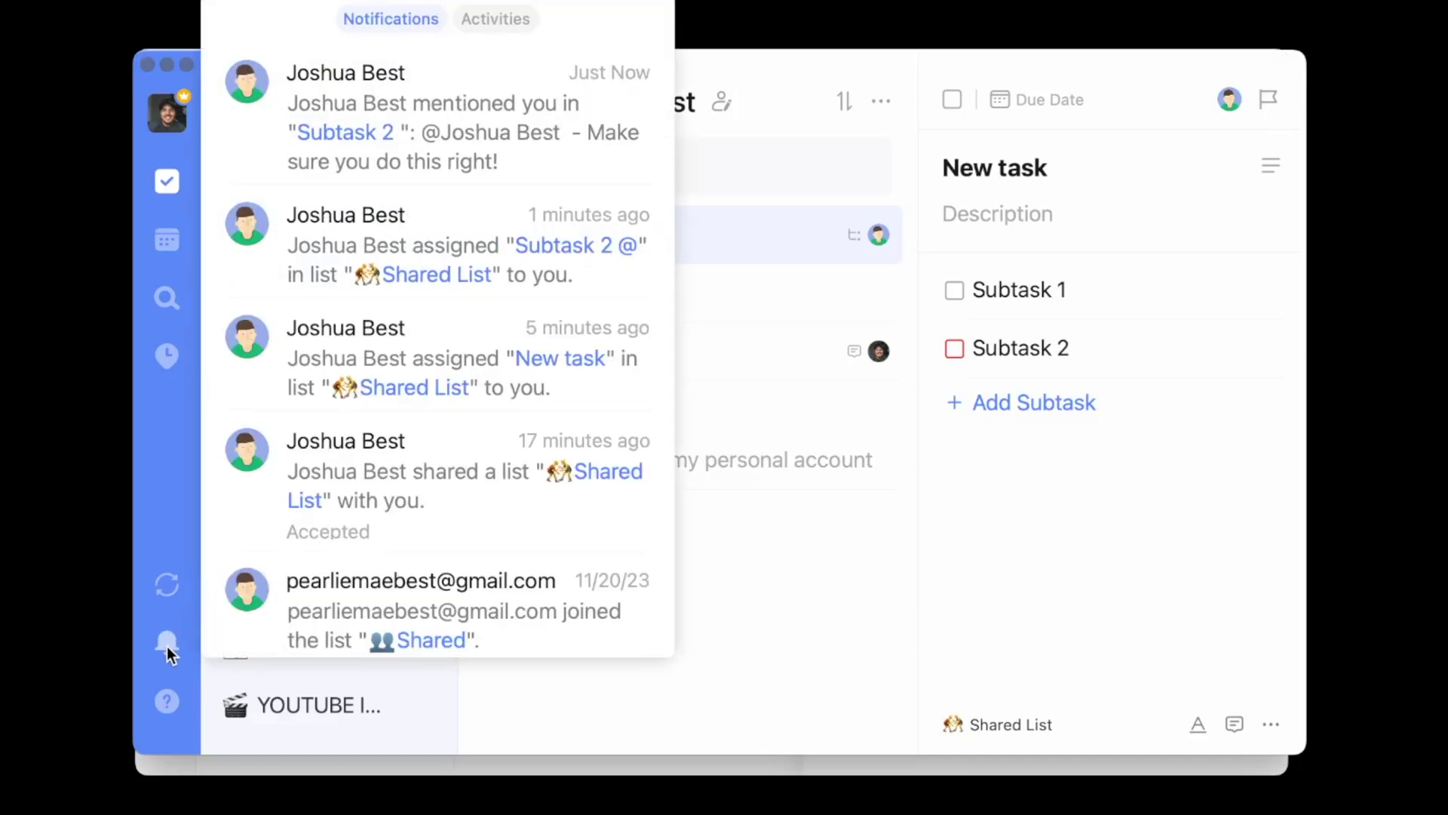
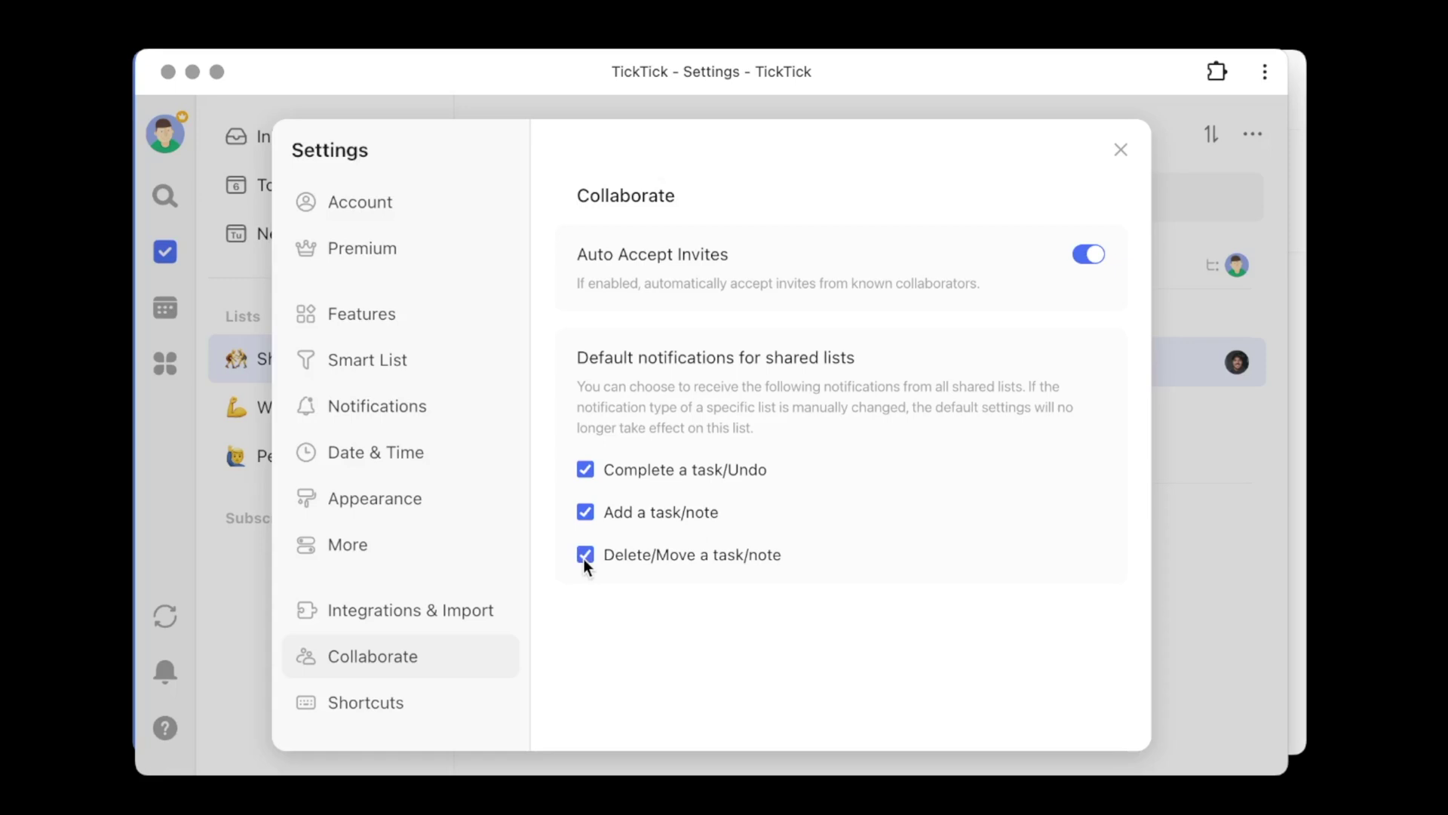
- Untick the Delete/Move a task/note and Add a task/note notifications for shared lists
left_click(583, 557)
left_click(580, 511)
- Close Settings and tick Don't disturb in the Shared List's Edit List dialog
left_click(1122, 150)
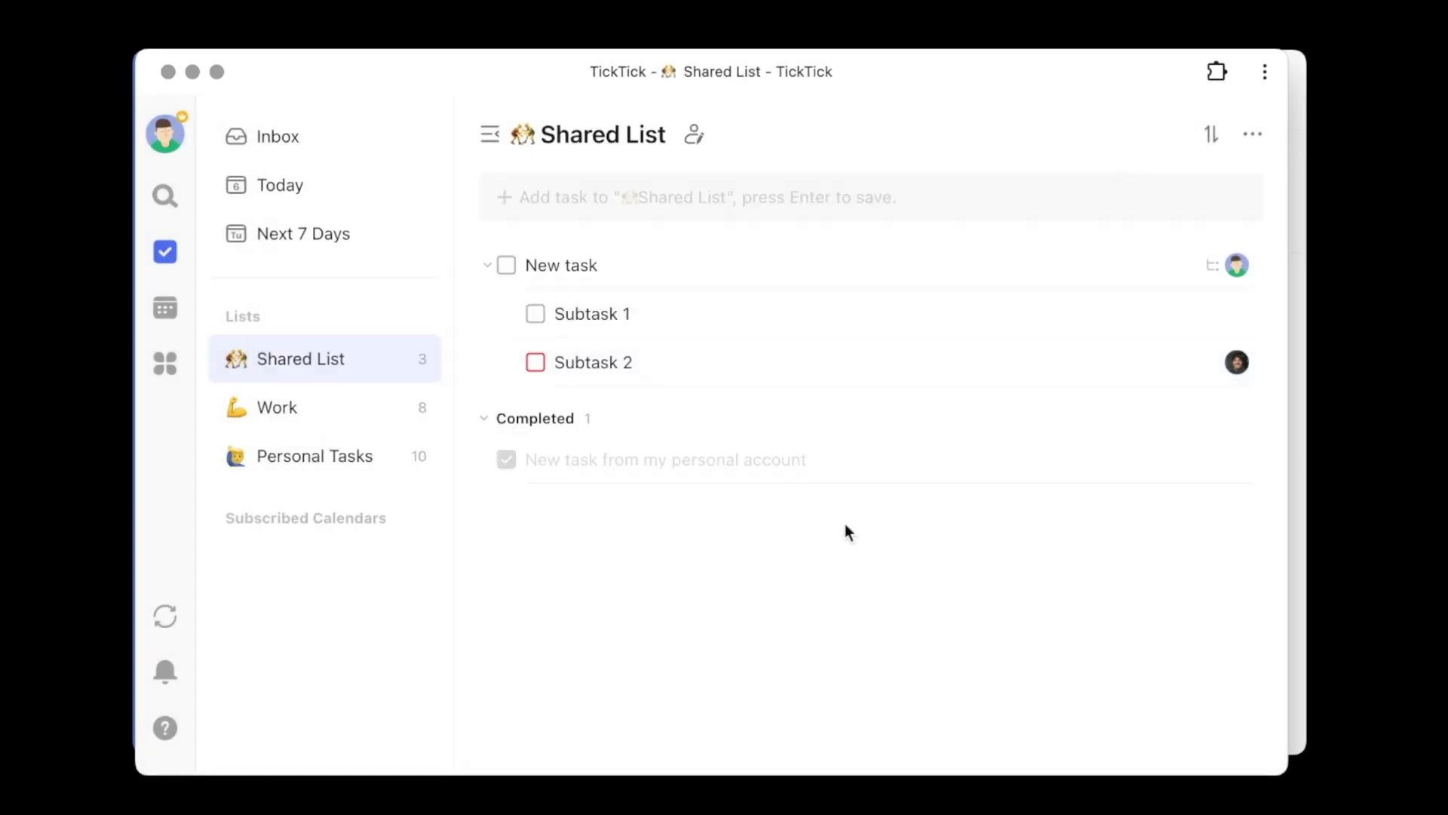
mouse_move(435, 372)
left_click(417, 362)
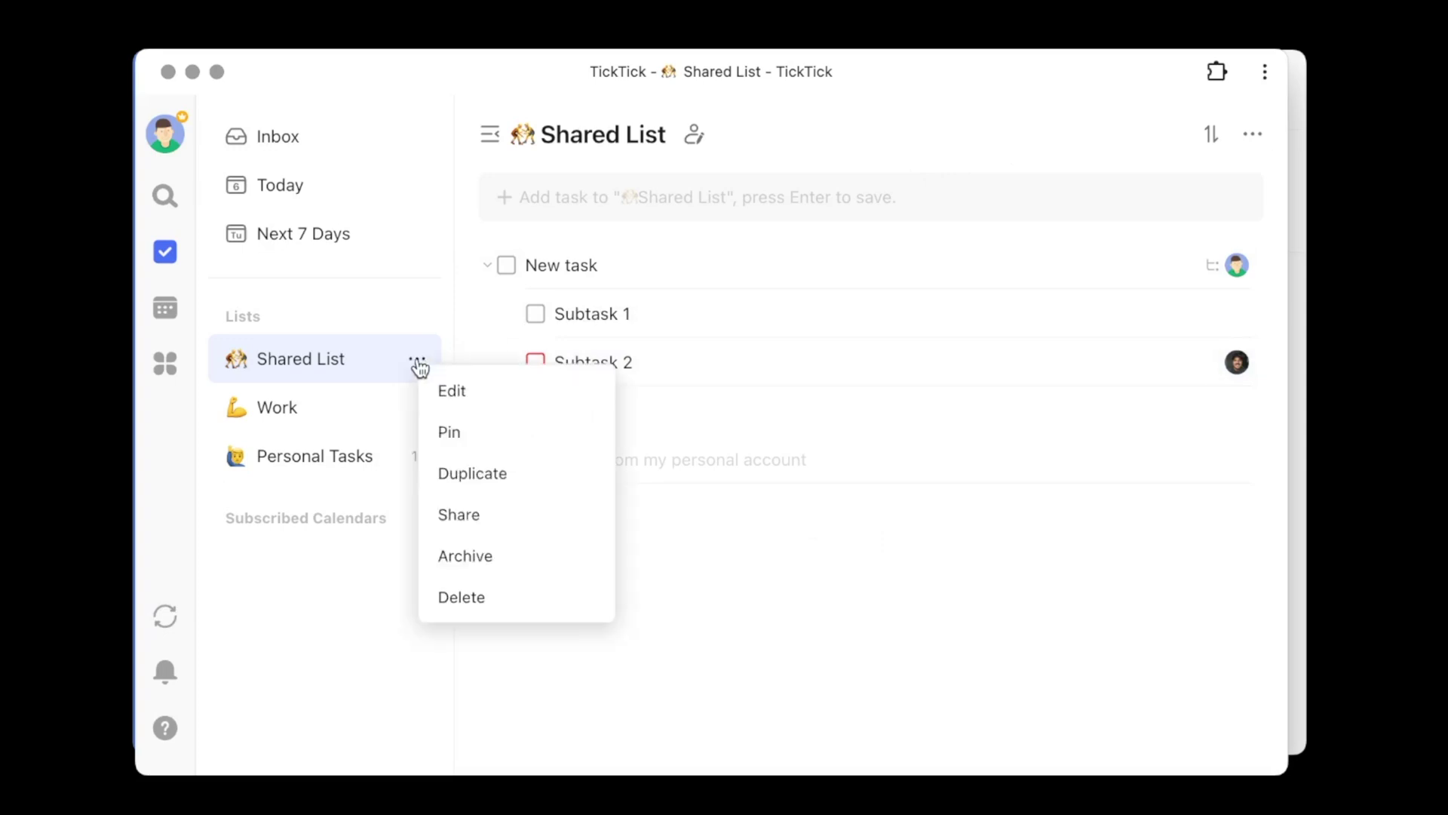
left_click(452, 392)
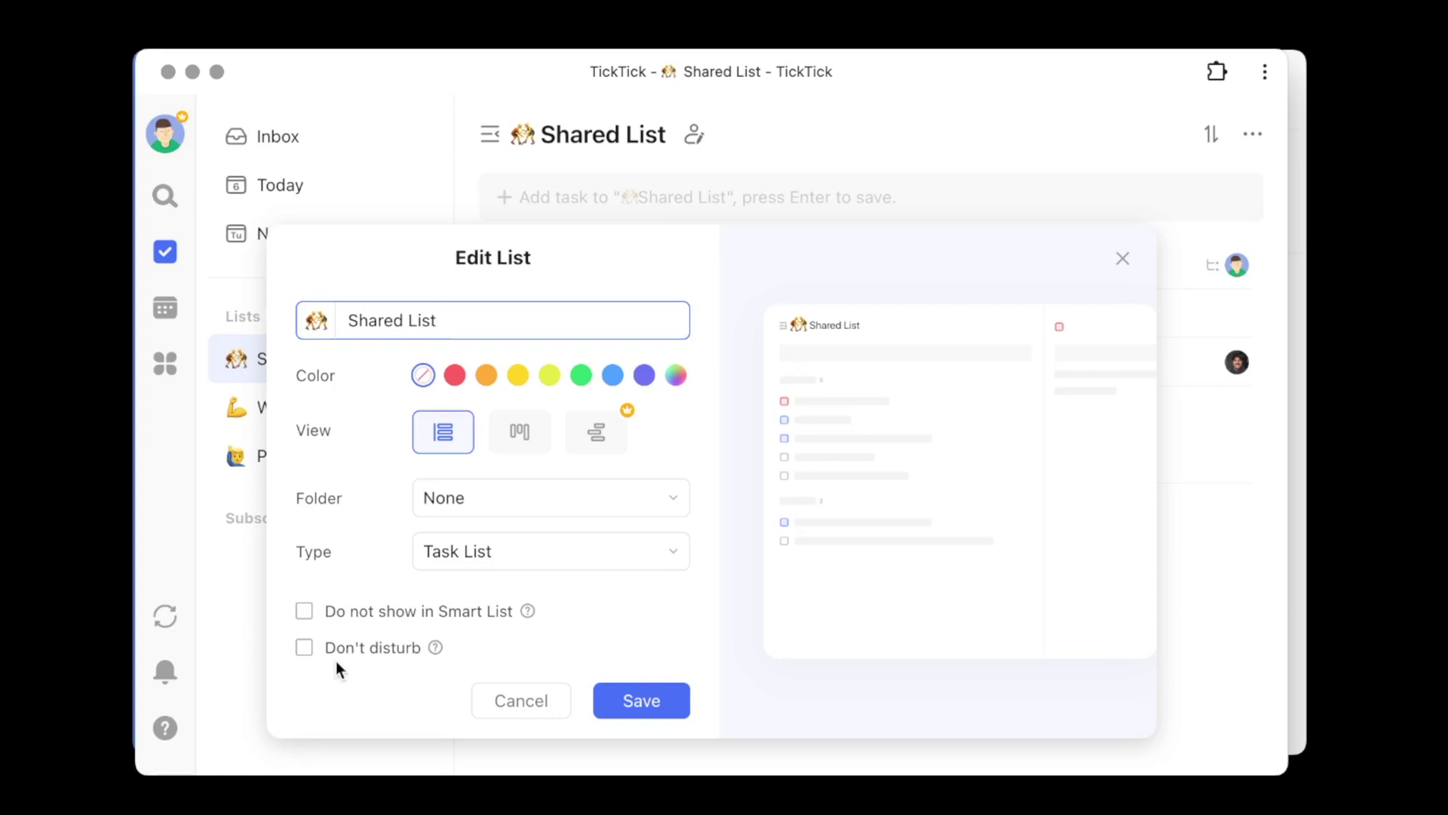
left_click(305, 648)
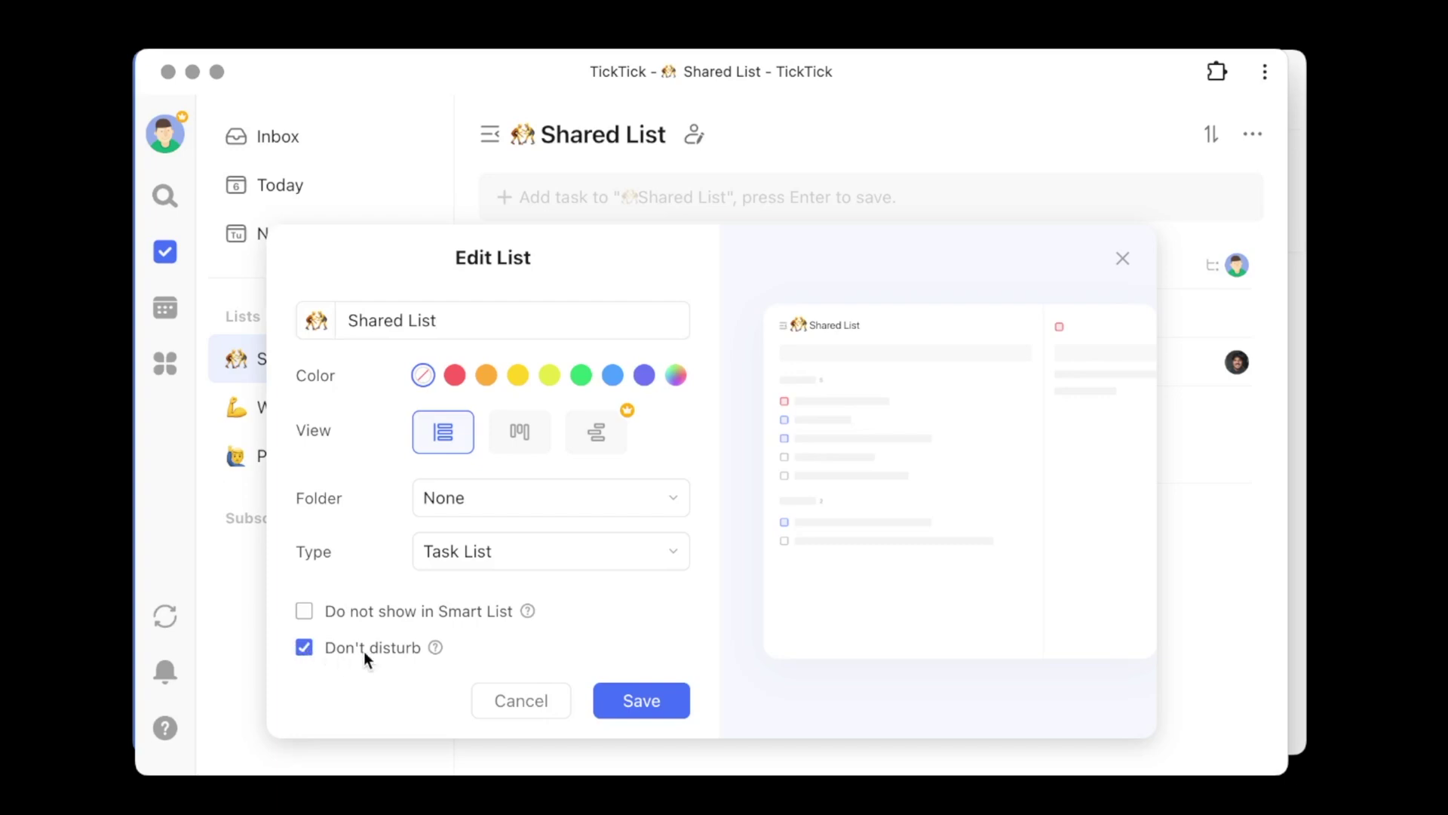
mouse_move(431, 650)
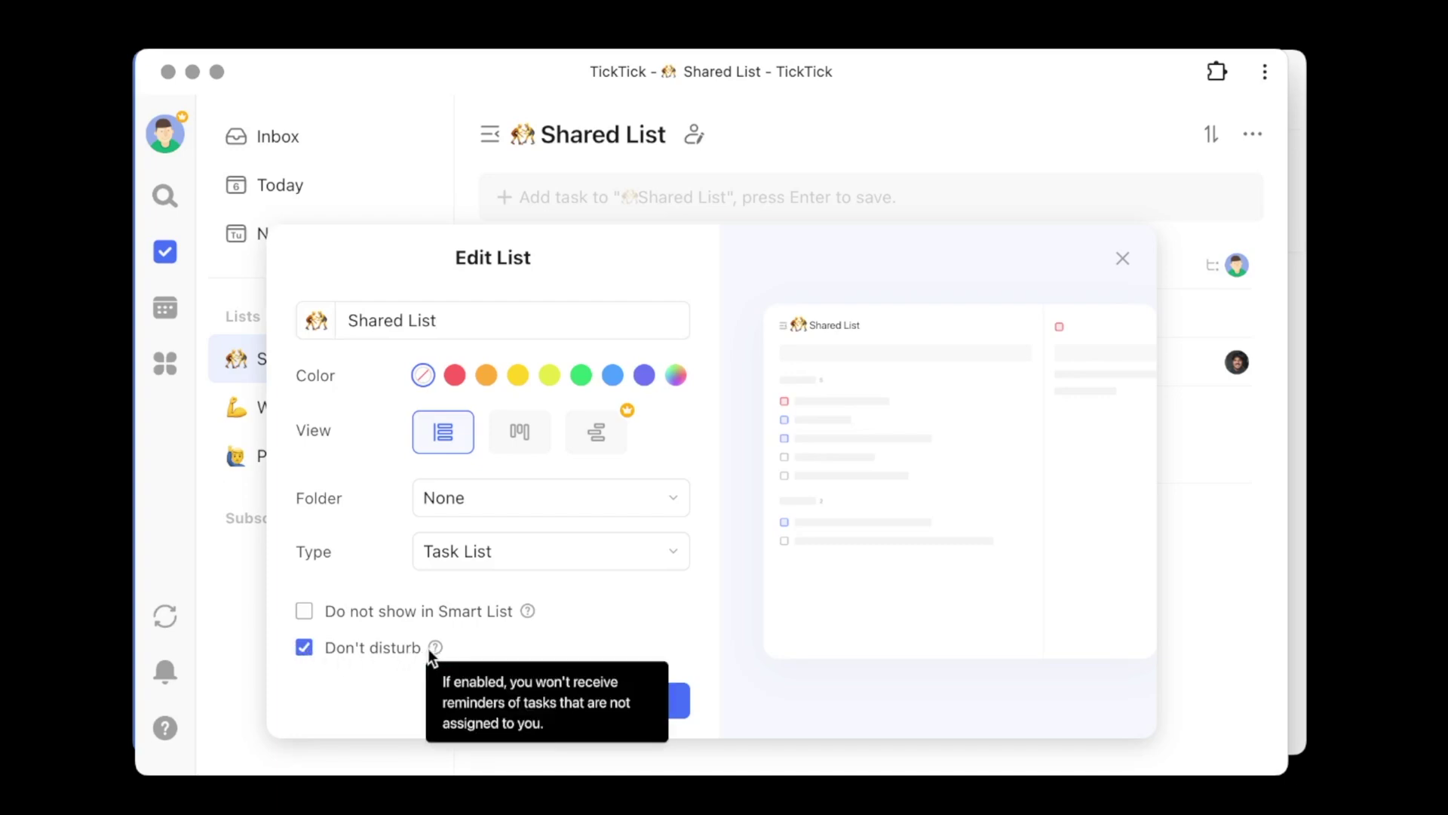